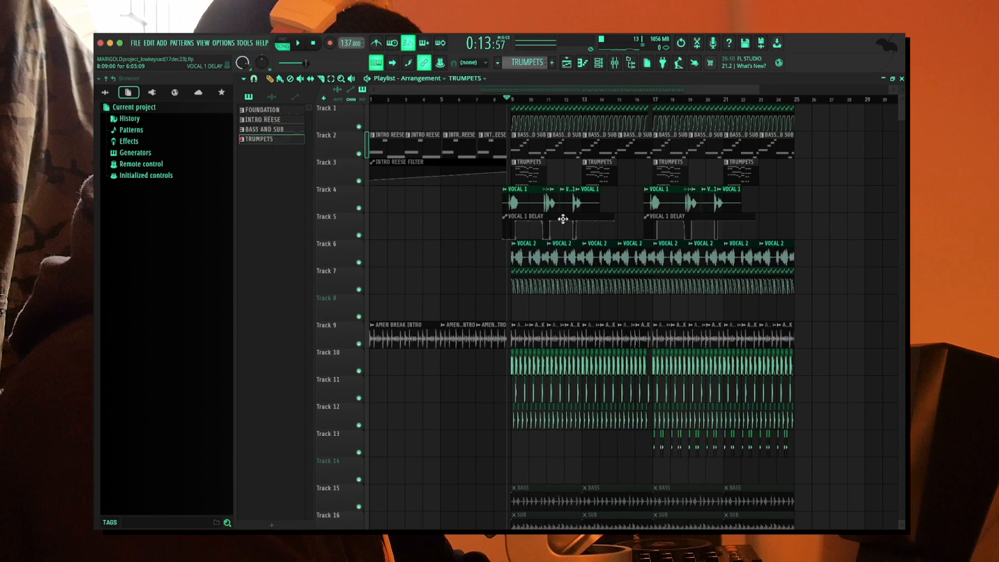
Select the KICK mixer track and play the arrangement from bar 9 to hear the kick clips on Track 10.
scroll(562, 219, "down", 1)
scroll(562, 148, "down", 8)
scroll(564, 205, "up", 3)
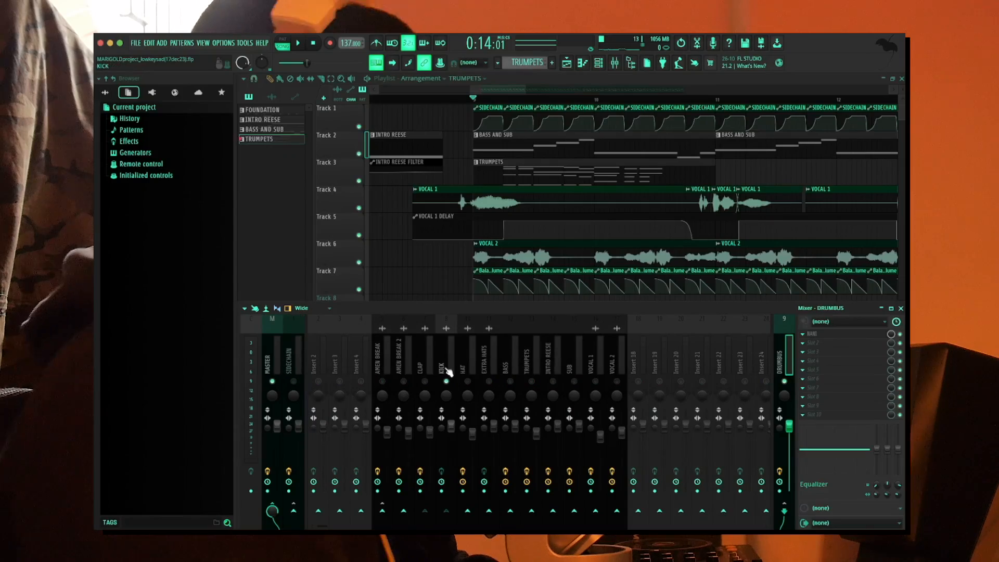
left_click(449, 372)
key("space")
scroll(502, 192, "down", 5)
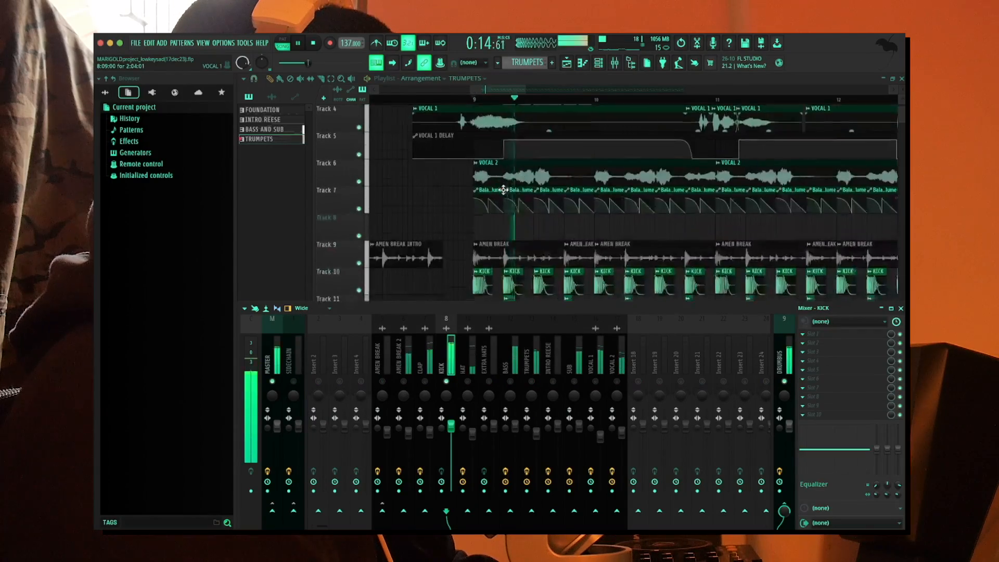
scroll(510, 221, "up", 3)
key("space")
scroll(520, 211, "up", 2)
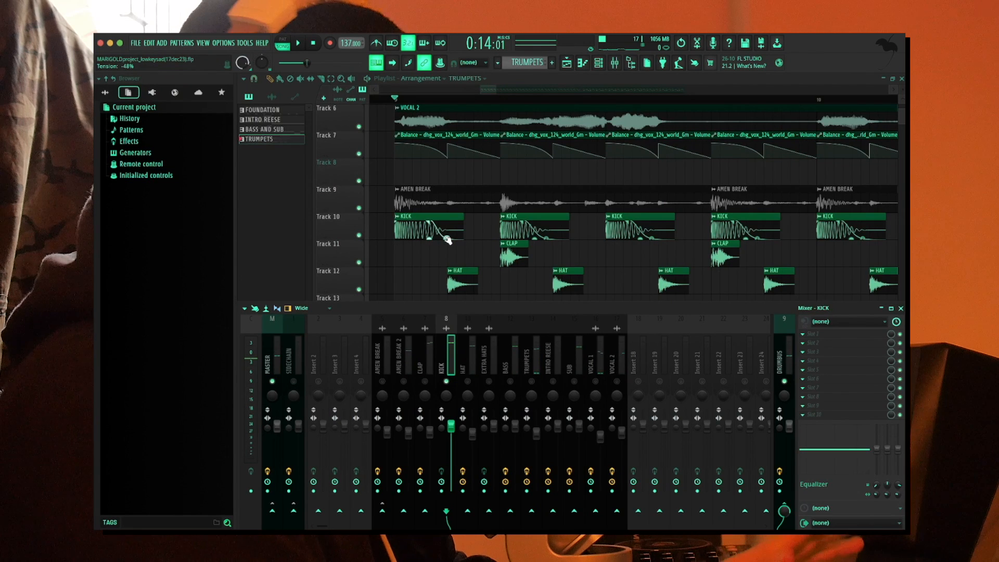
Open the first KICK clip's settings and set its declicking mode to Transient (bleeding).
key("F9")
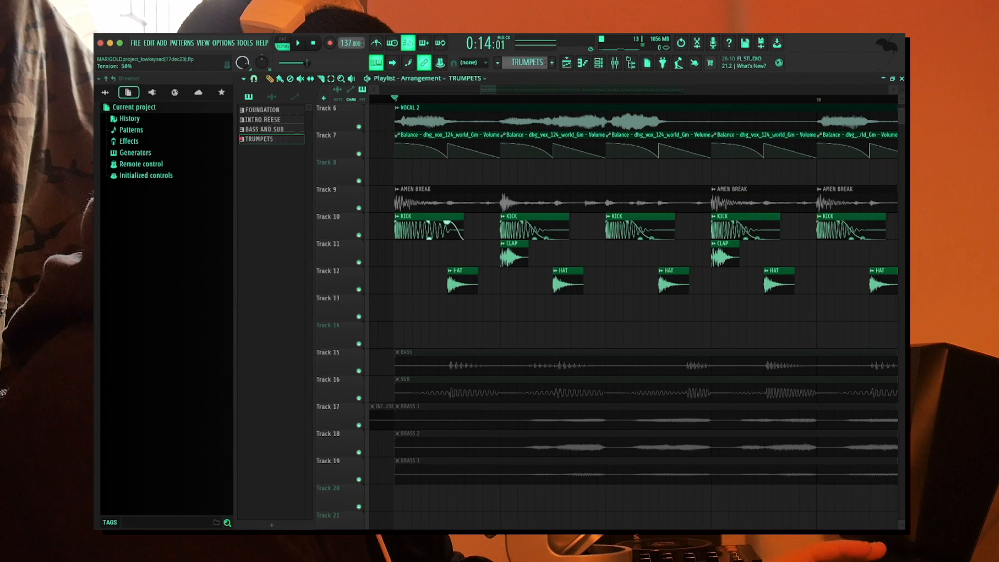
key("space")
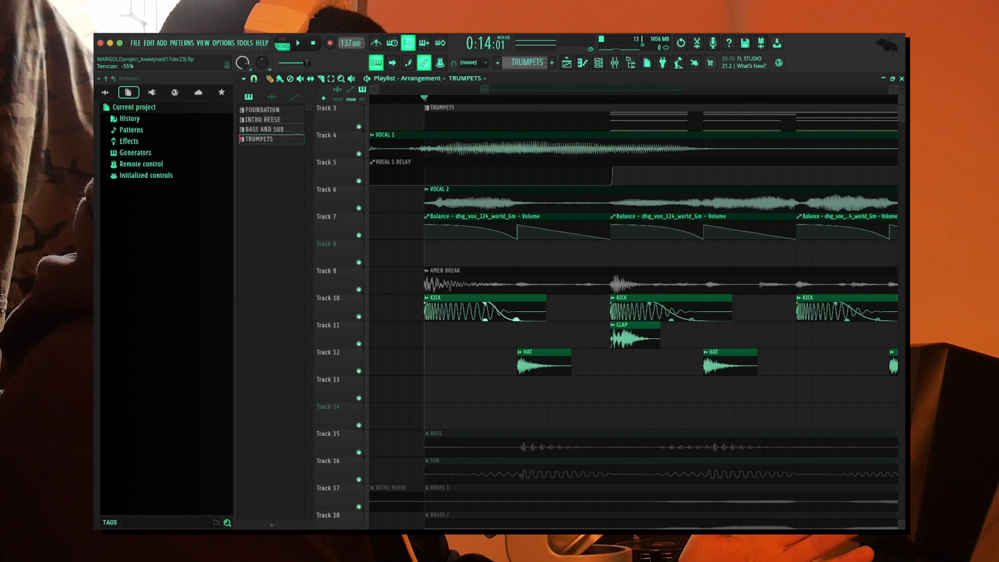
left_click(427, 297)
left_click(458, 380)
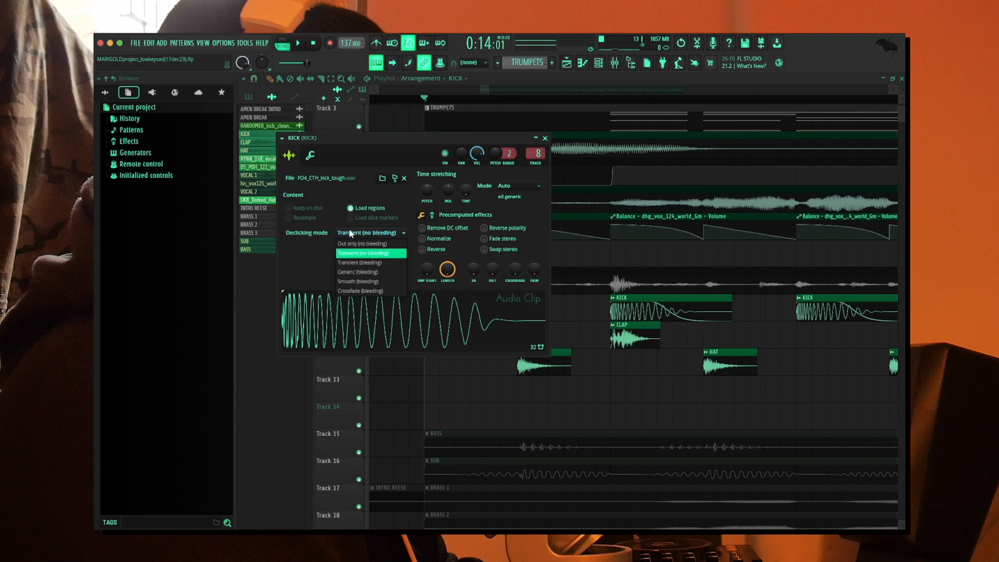
left_click(360, 262)
left_click(545, 138)
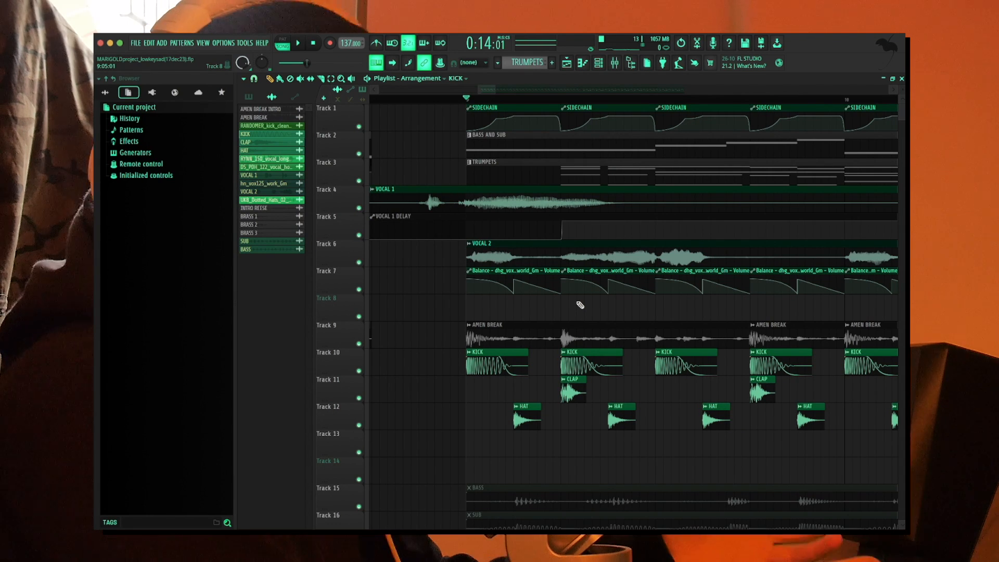
Unmute the SIDECHAIN mixer track and open its Fruity Balance effect.
key("F9")
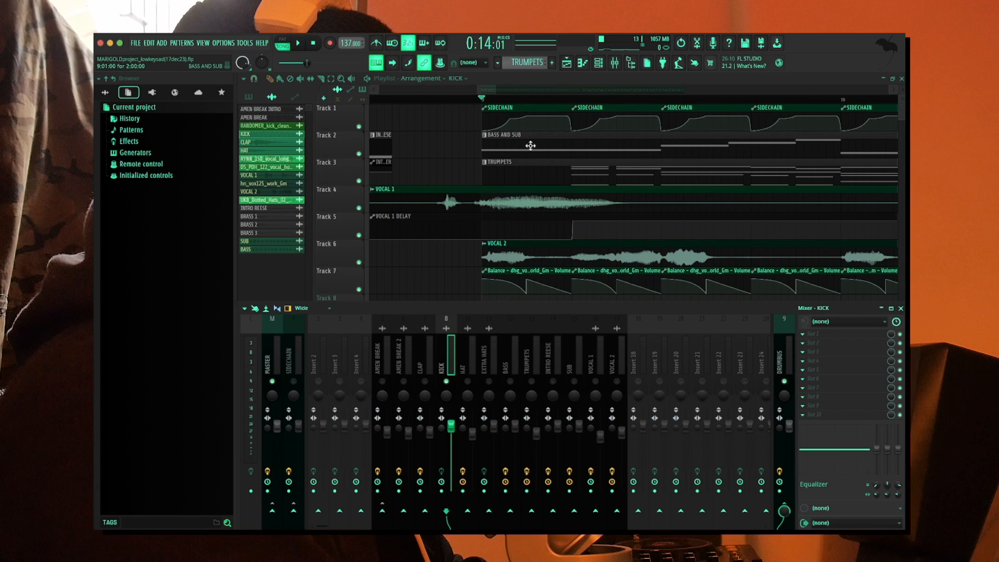
scroll(521, 141, "up", 2)
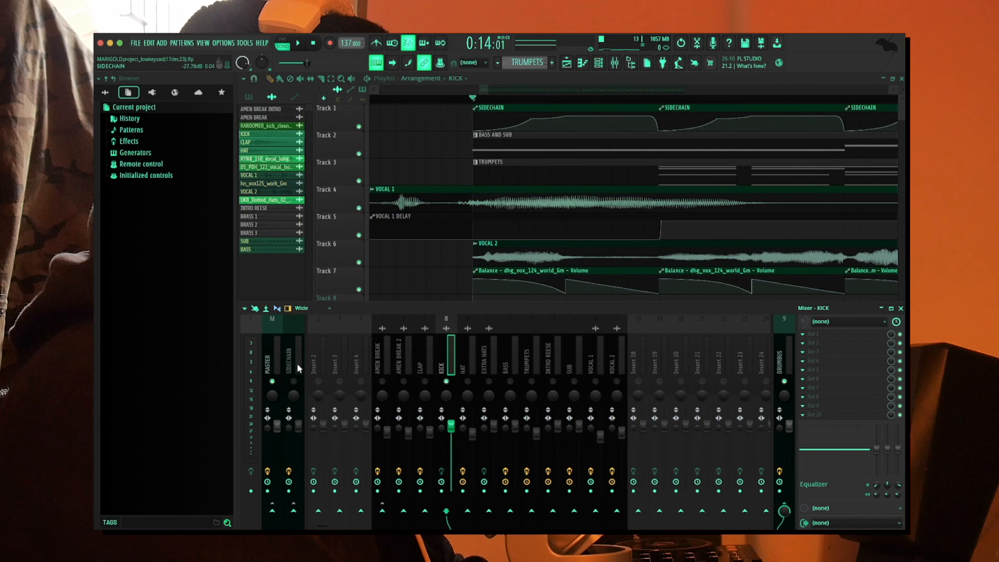
left_click(295, 382)
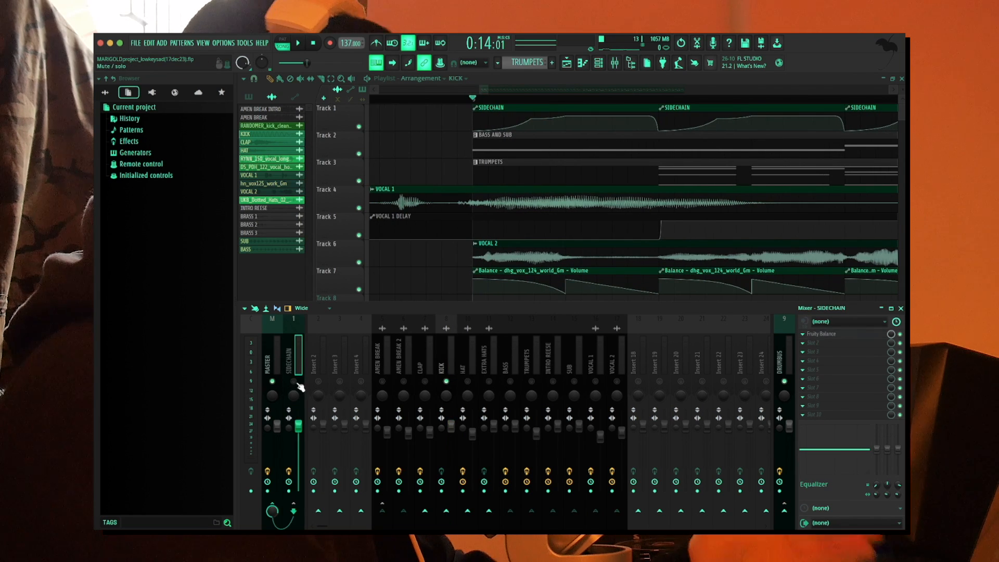
left_click(832, 334)
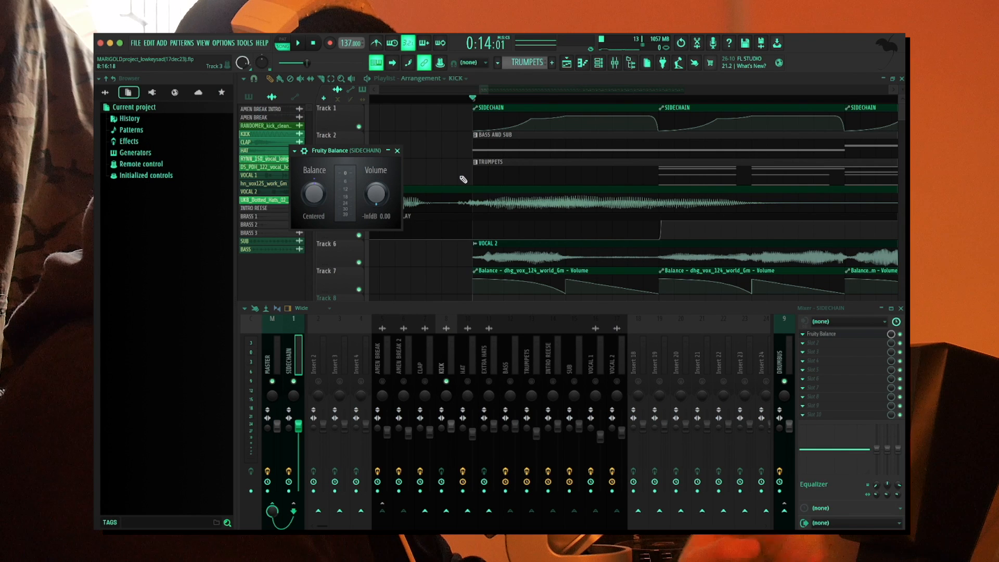
Examine the first SIDECHAIN automation clip on Track 1, from its one-beat span to its final curve point.
left_click_drag(475, 103, 650, 104)
scroll(533, 121, "left", 2)
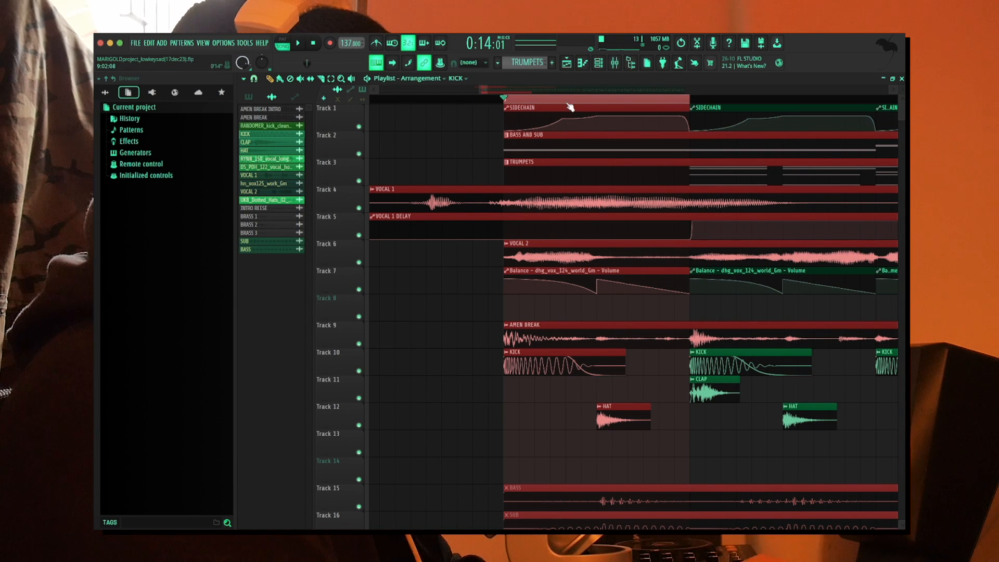
left_click(506, 100, "ctrl")
scroll(571, 134, "right", 5)
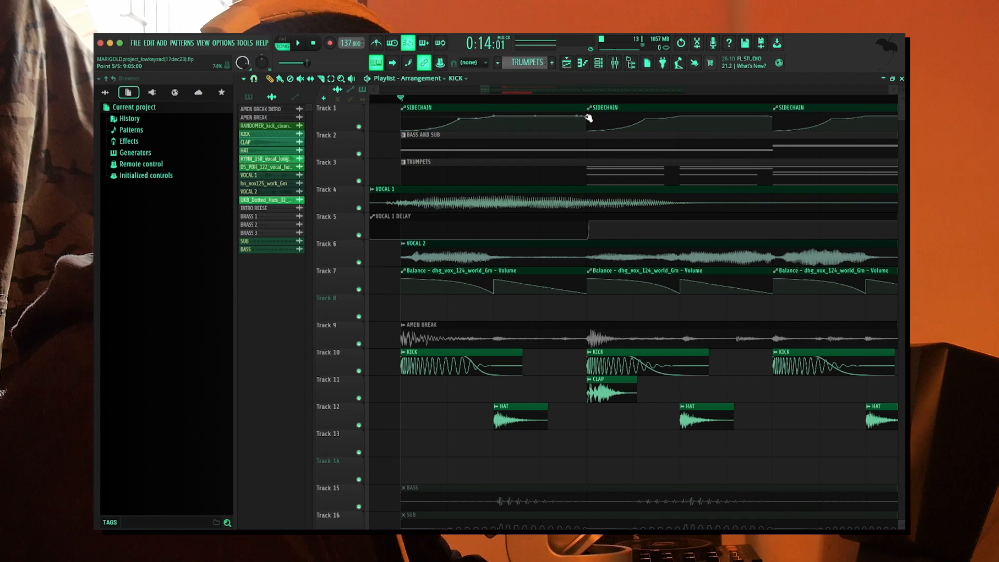
left_click(589, 118)
scroll(587, 127, "right", 1)
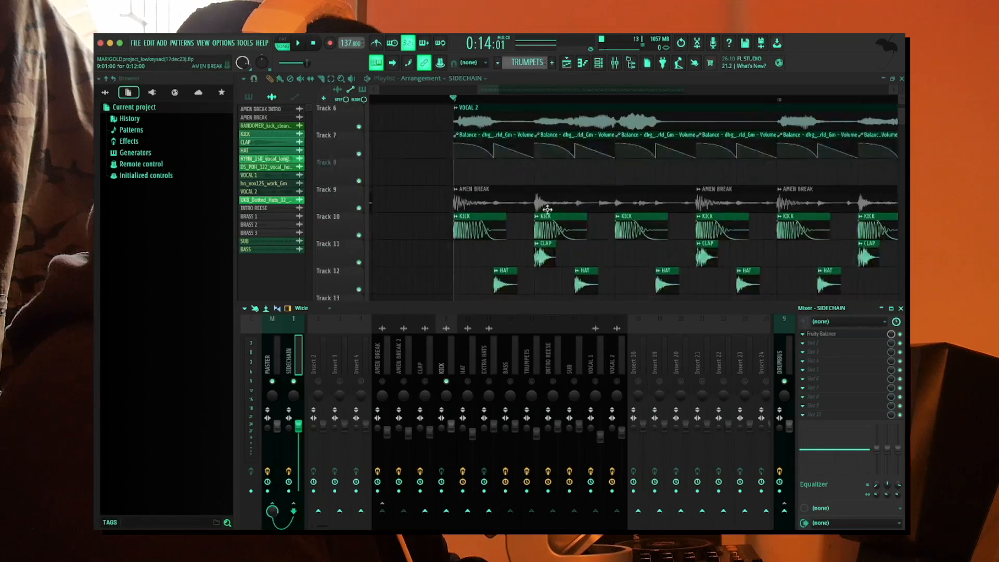
Play the drum section at bar 9 and open the first CLAP clip's settings.
scroll(510, 250, "up", 3)
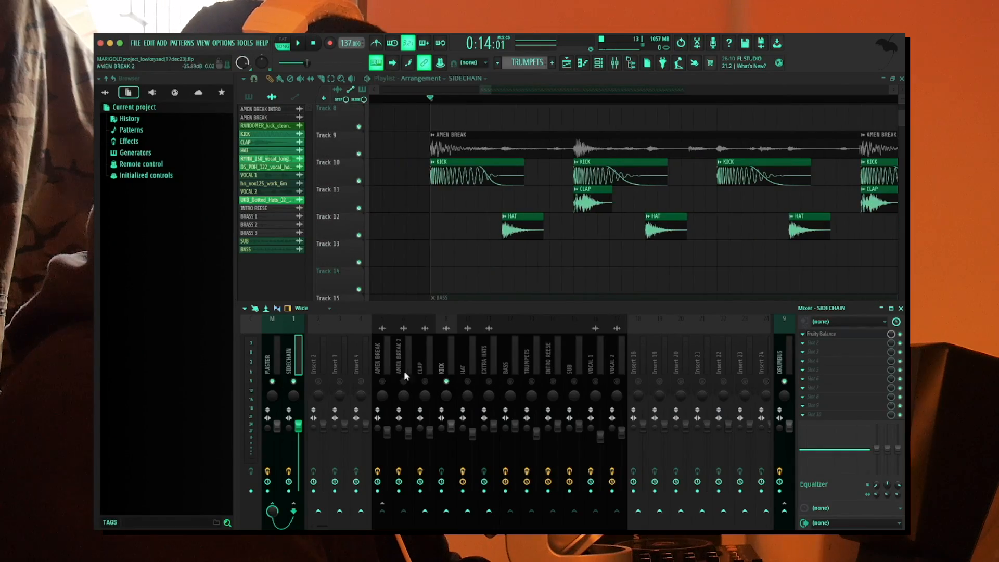
key("space")
key("space")
double_click(593, 204)
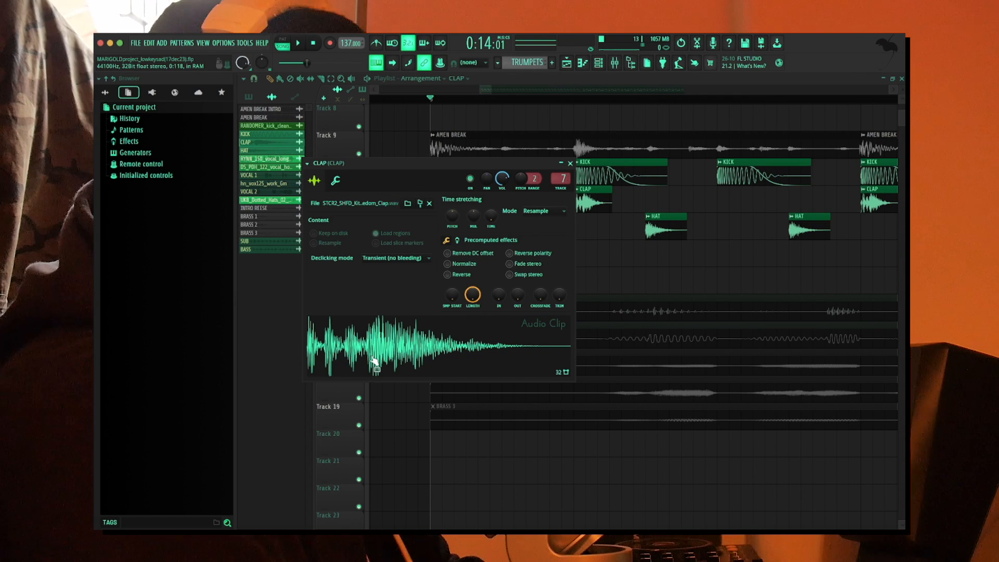
Try raising the clap's sample start offset to about 24% and play the section from bar 9.
left_click_drag(453, 299, 451, 300)
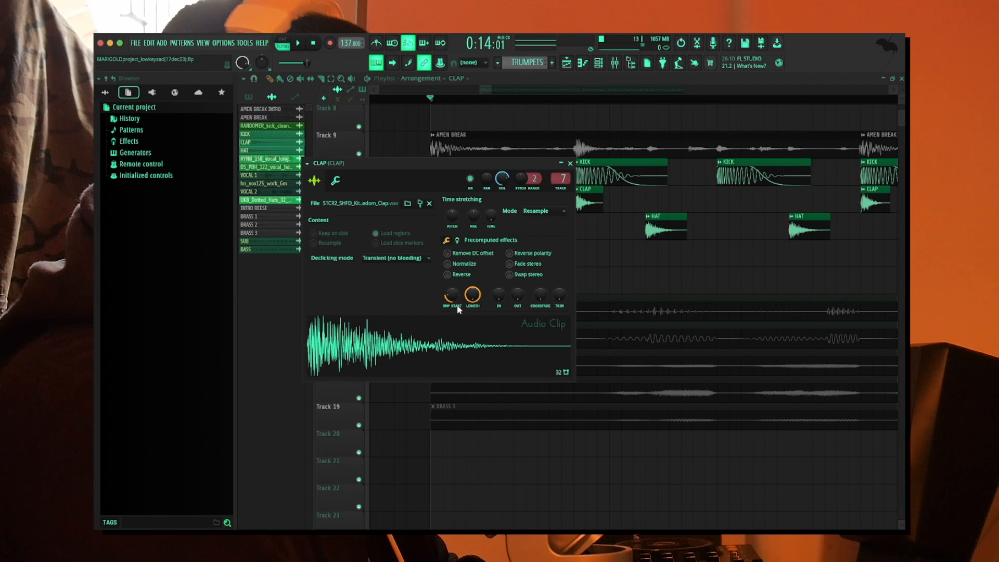
key("space")
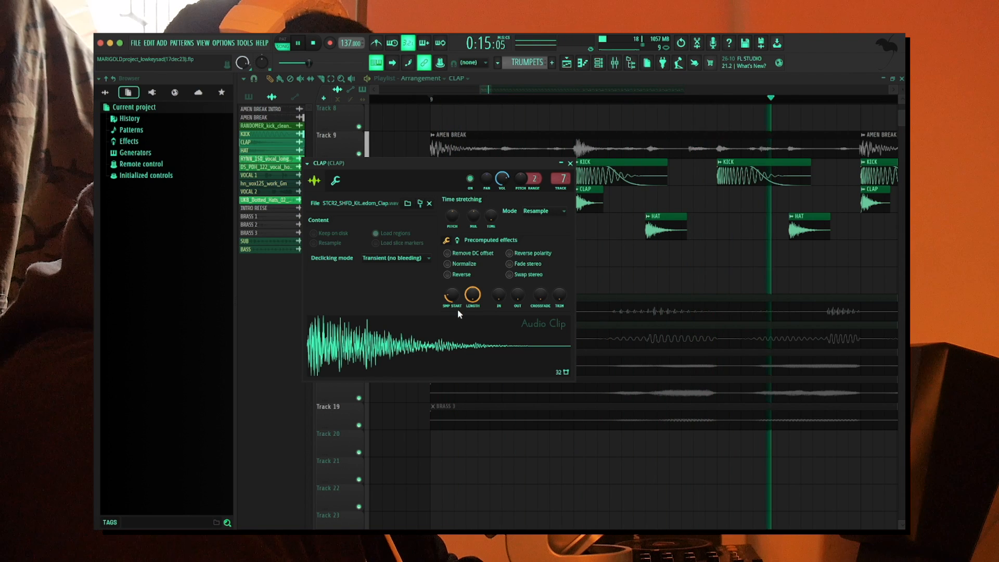
key("space")
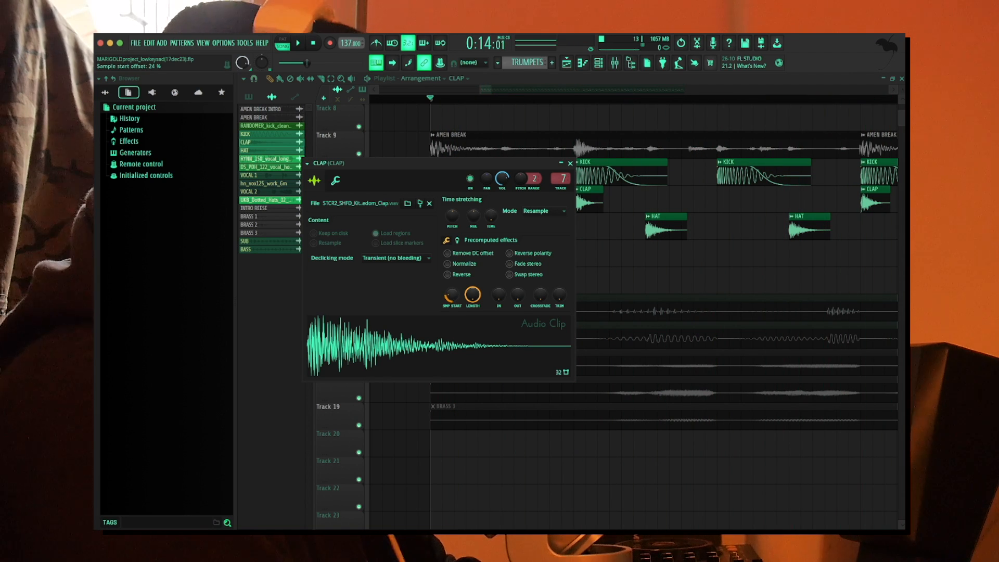
Reset the clap's sample start offset to the beginning of the sample and close its settings.
left_click_drag(452, 296, 452, 300)
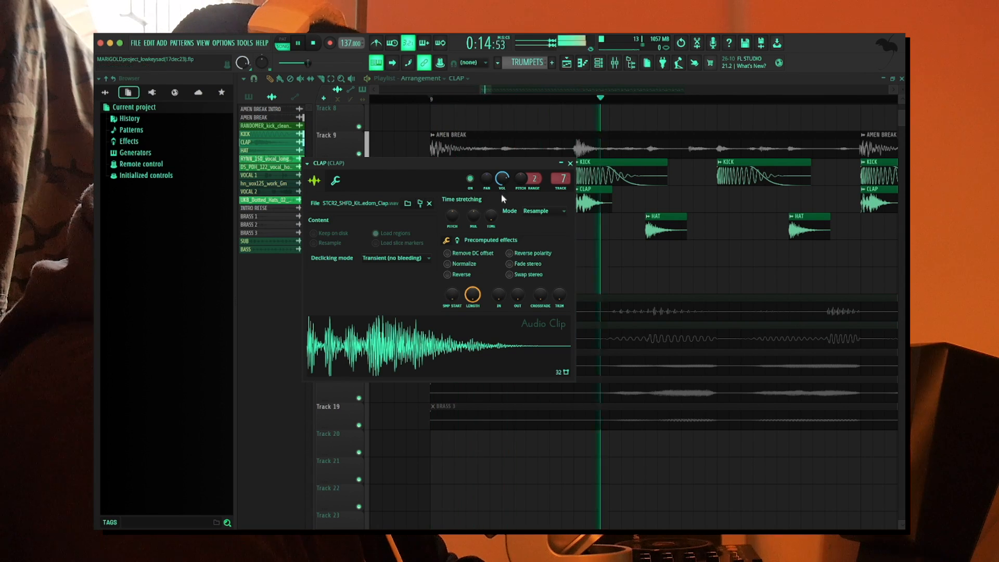
left_click(570, 163)
key("space")
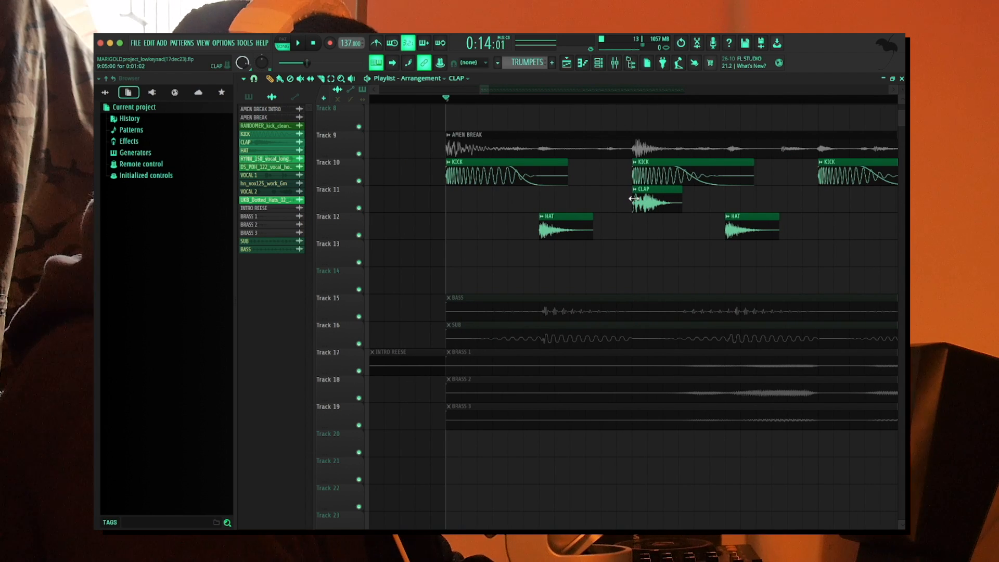
Show the mixer and solo the KICK track.
scroll(632, 211, "down", 5)
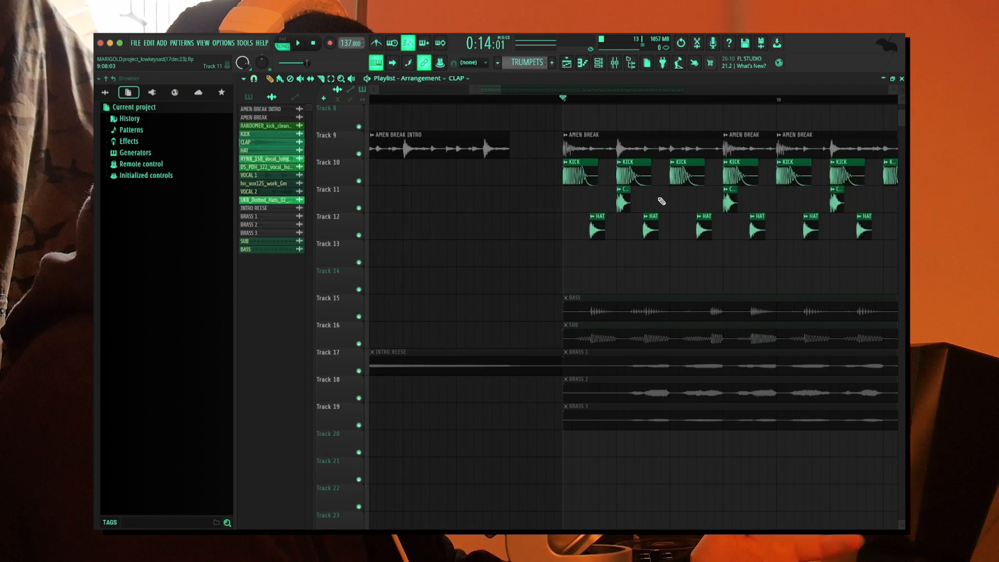
scroll(661, 195, "up", 5)
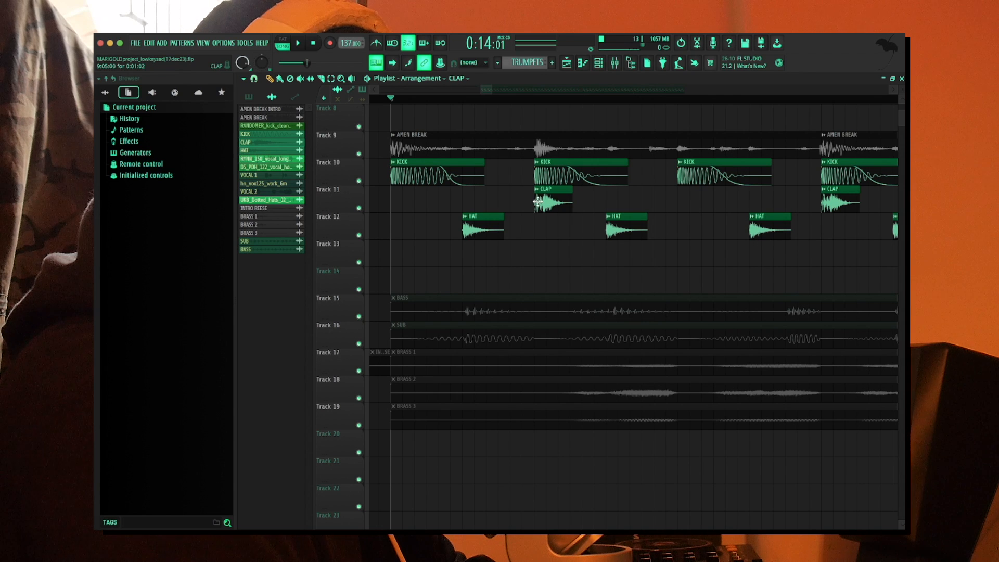
left_click(626, 64)
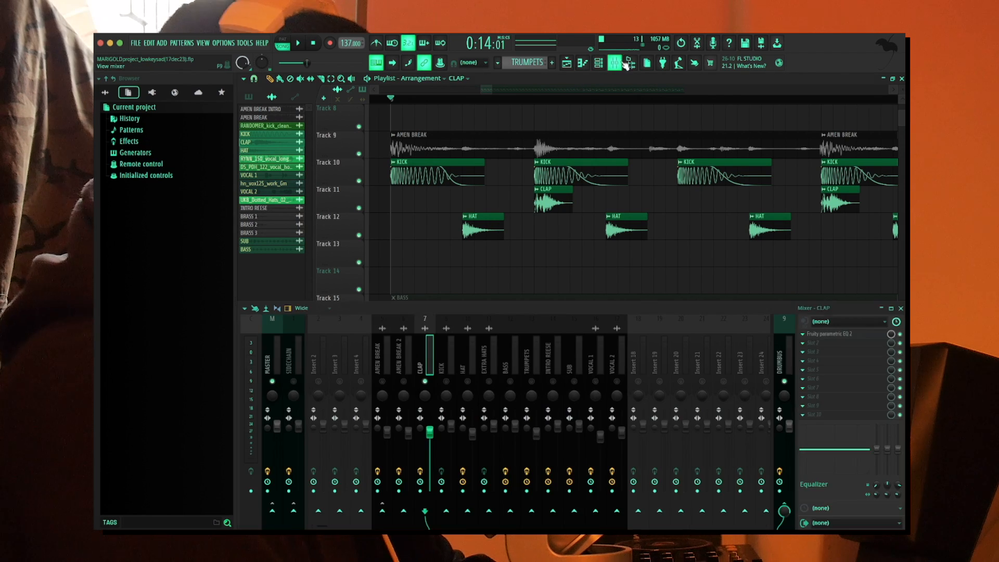
left_click(448, 387)
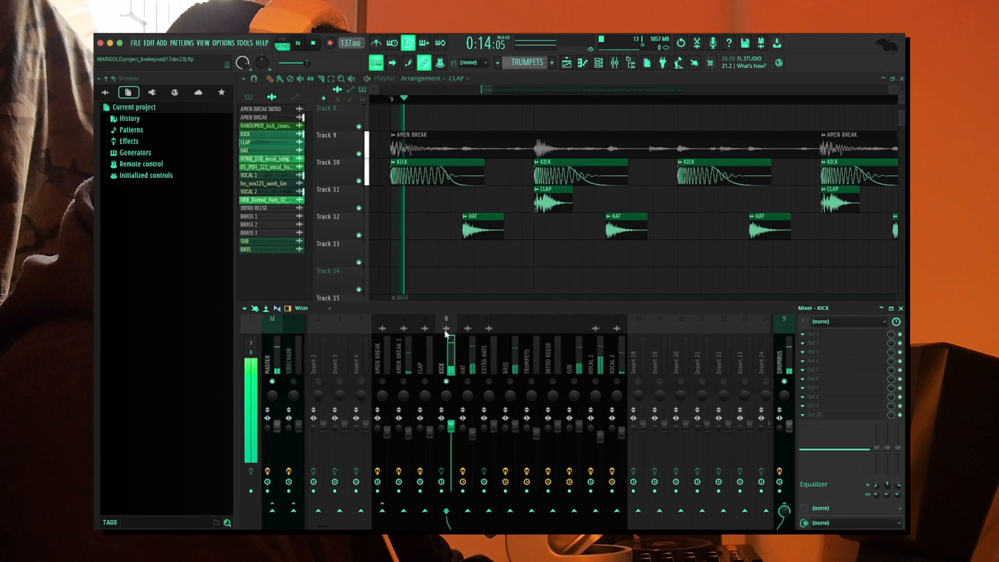
Change the playlist's snap setting.
scroll(391, 134, "up", 2)
left_click(252, 79)
left_click(263, 117)
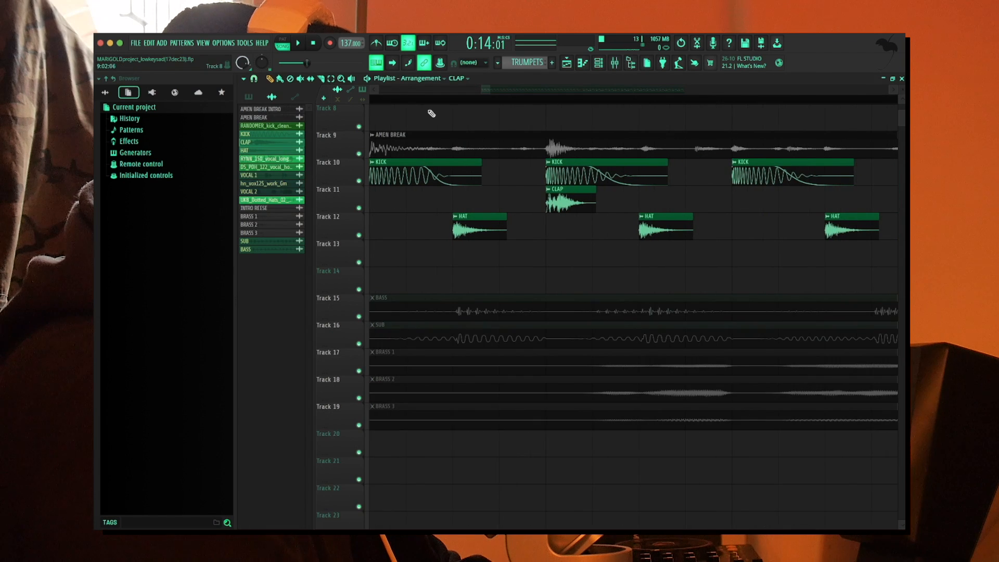
scroll(437, 113, "down", 3)
scroll(420, 108, "up", 3)
scroll(417, 106, "left", 1)
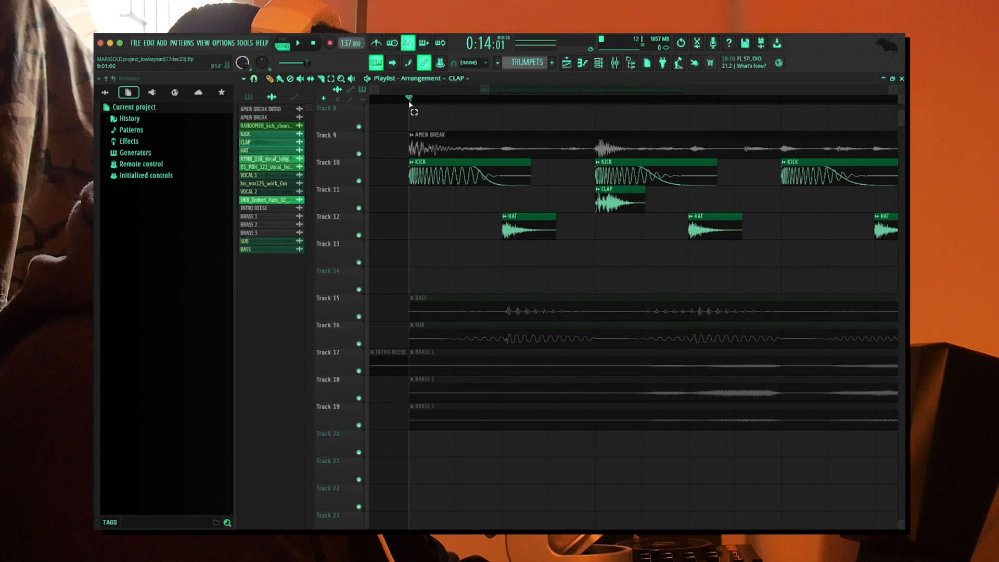
Audition a very short time selection at the start of bar 9 and clear it.
left_click_drag(410, 102, 413, 102)
key("space")
key("space")
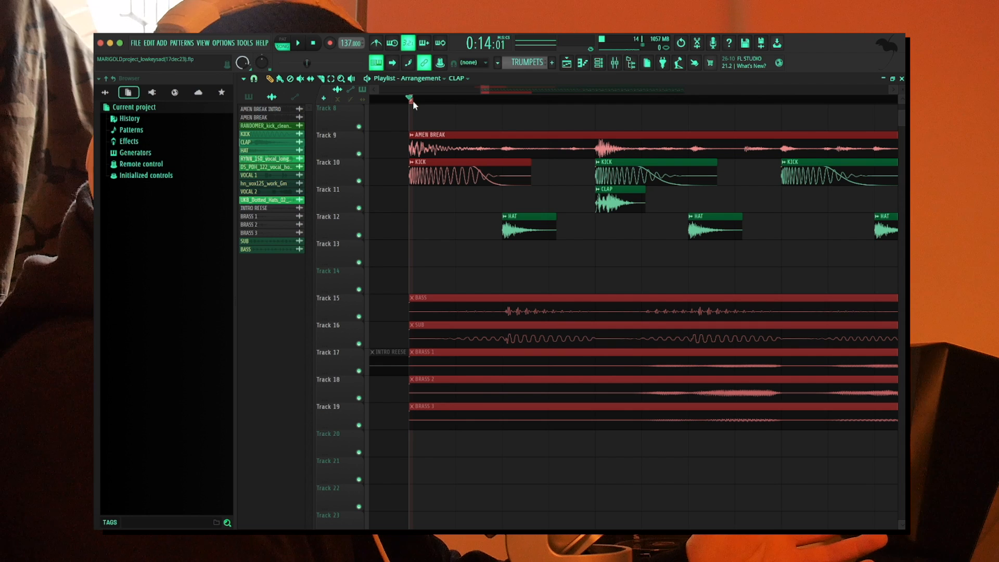
left_click(410, 102)
Place the playhead on the second kick of bar 9 and select the DRUMBUS mixer track.
left_click(595, 101)
key("F9")
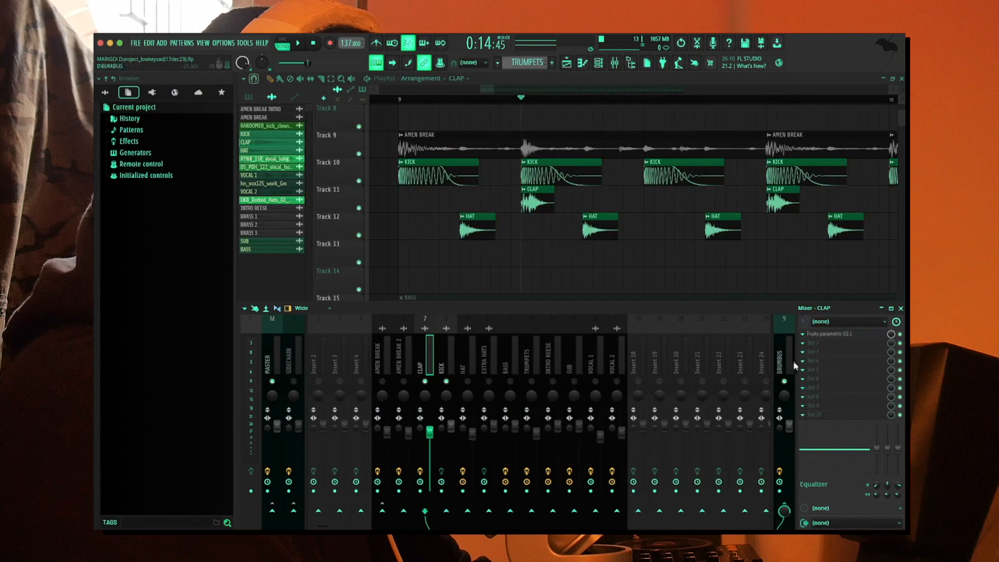
left_click(790, 358)
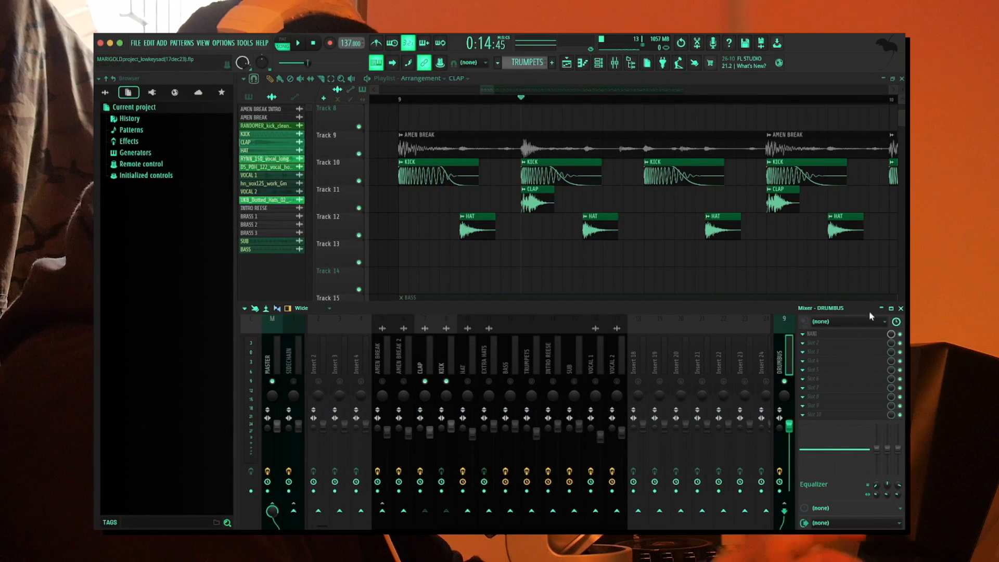
Play the arrangement from the start of bar 9 and open the first HAT clip's settings.
key("F9")
left_click(400, 98)
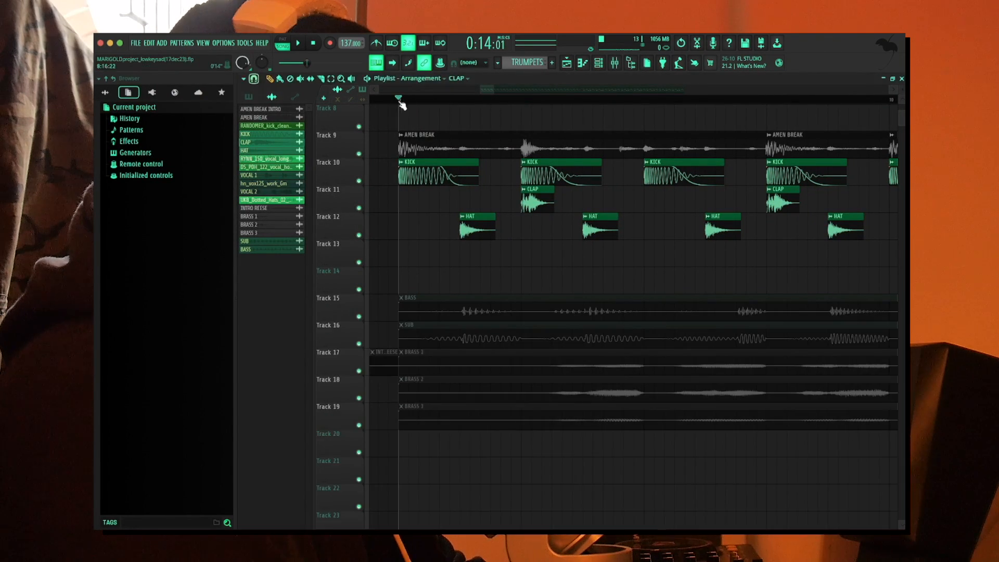
key("space")
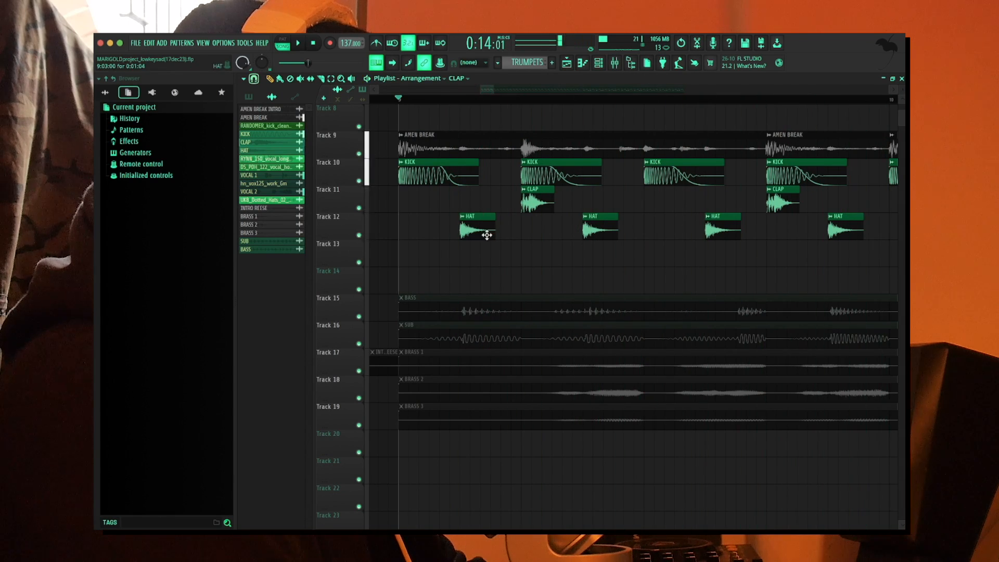
double_click(486, 232)
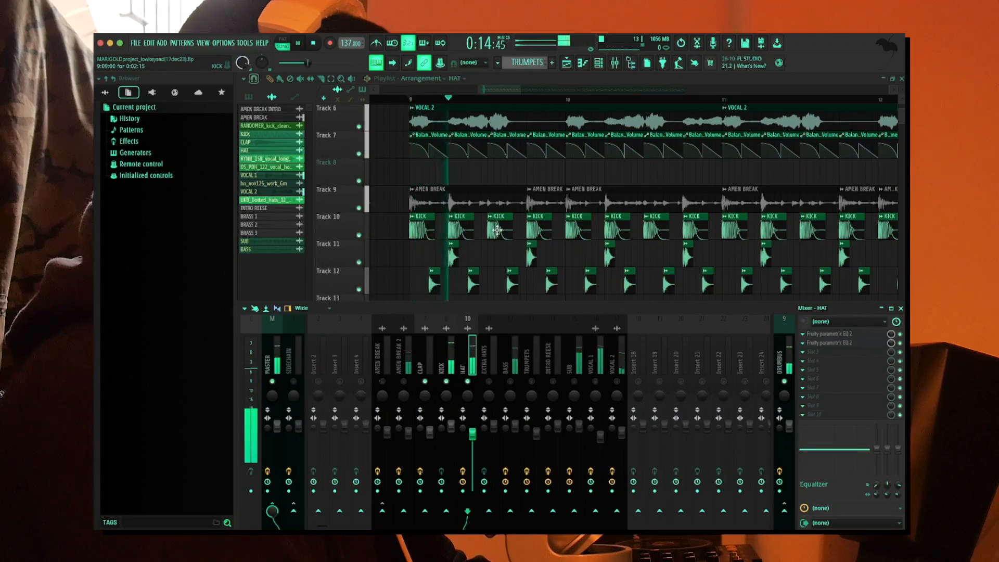
Listen to the kick, clap and hat pattern past bar 13 and examine the extra hats on Track 13 from bar 17.
scroll(497, 230, "down", 4)
scroll(758, 248, "down", 2)
scroll(758, 248, "up", 5)
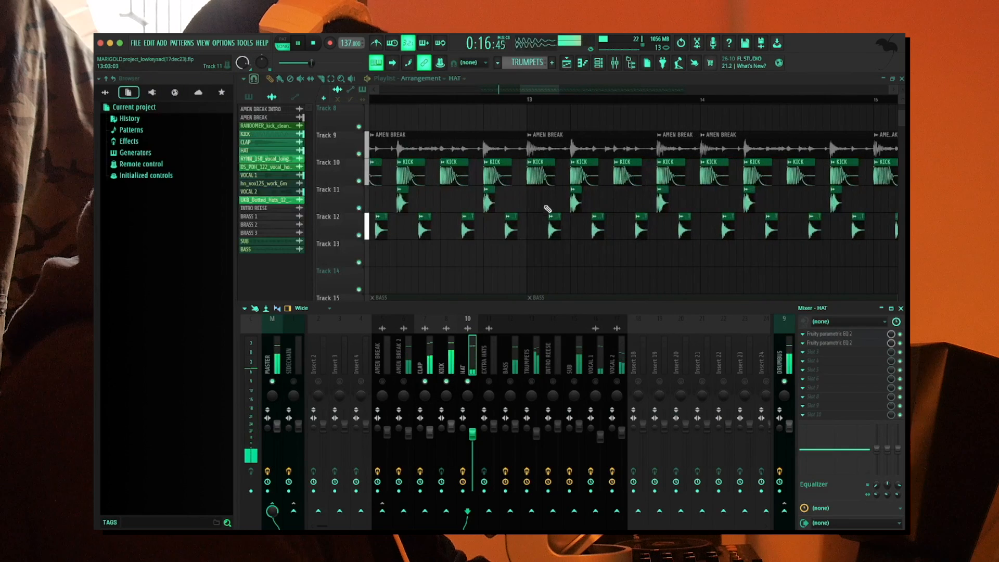
key("space")
scroll(544, 205, "up", 3)
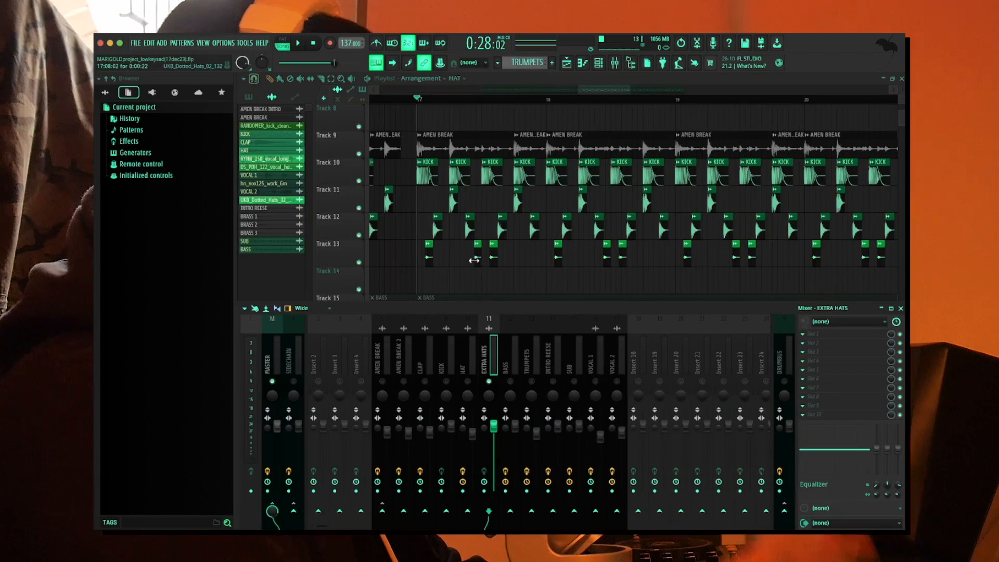
Play the drop from bar 17 with EXTRA HATS soloed, and again with the HAT mixer track enabled alongside it.
scroll(472, 262, "up", 8)
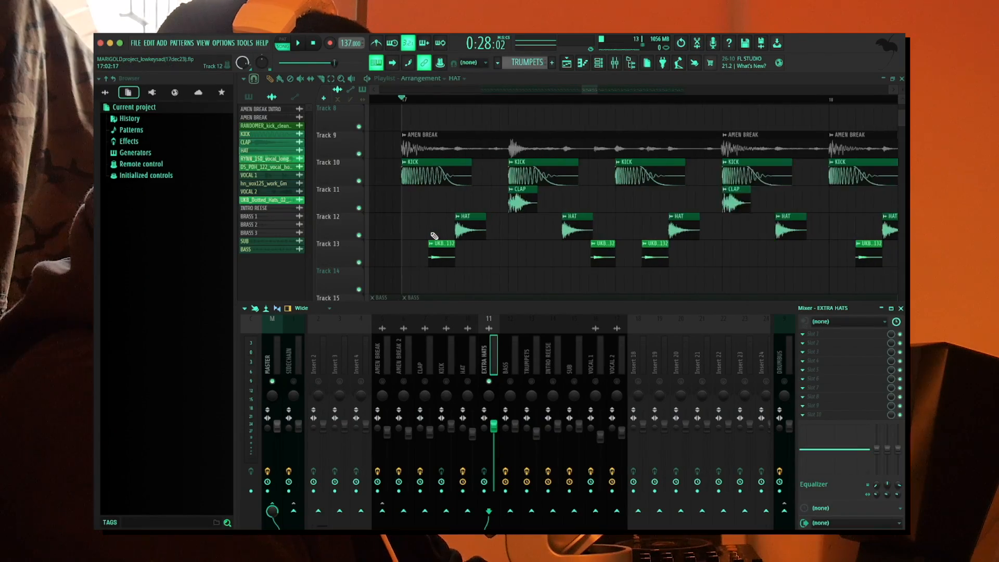
scroll(434, 236, "down", 6)
key("space")
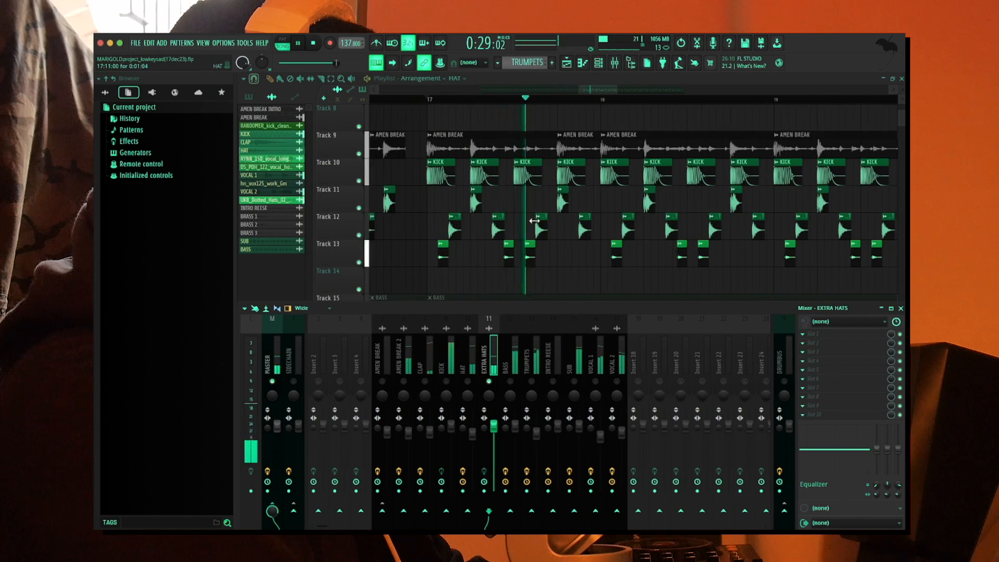
scroll(501, 284, "down", 3)
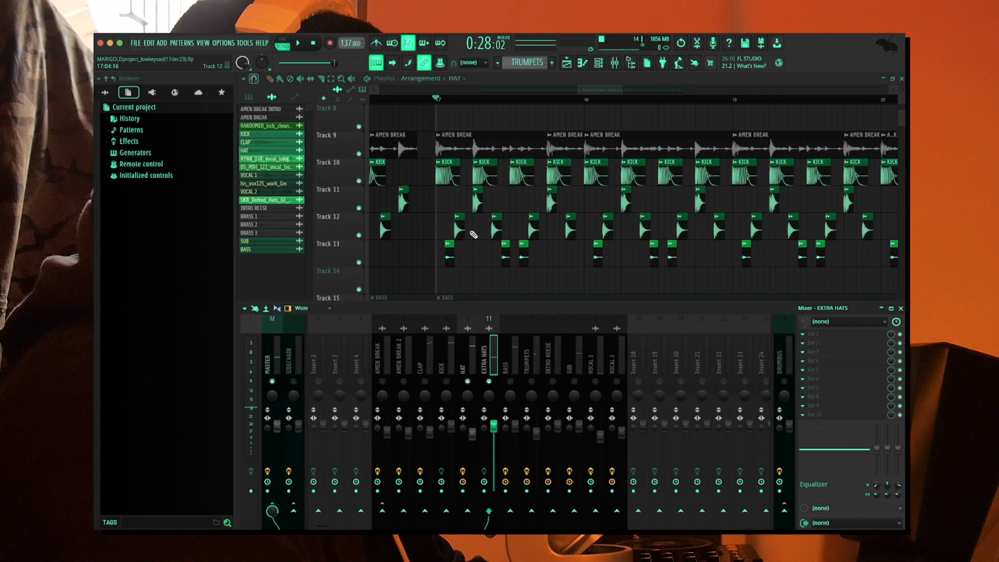
scroll(473, 235, "up", 3)
key("space")
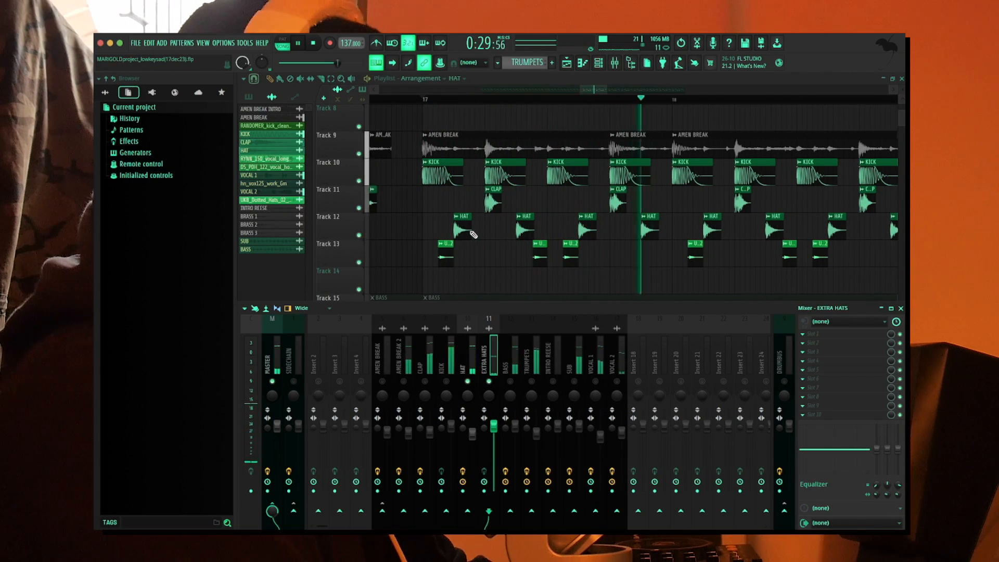
key("space")
View the first extra hat clip's UKB_Dotted_Hats_02_132 settings, moving the window clear of the clips before closing it.
double_click(446, 257)
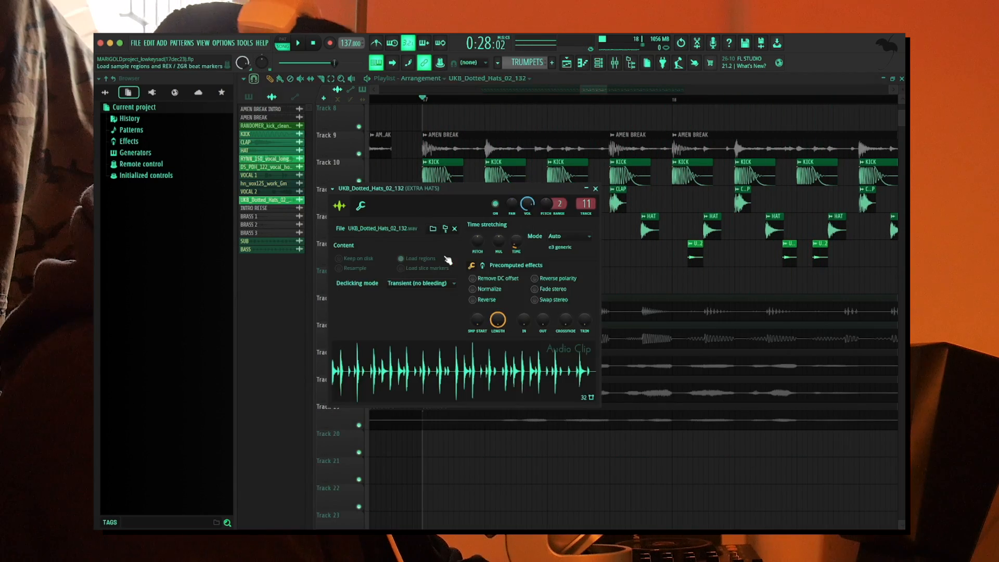
left_click_drag(463, 188, 574, 300)
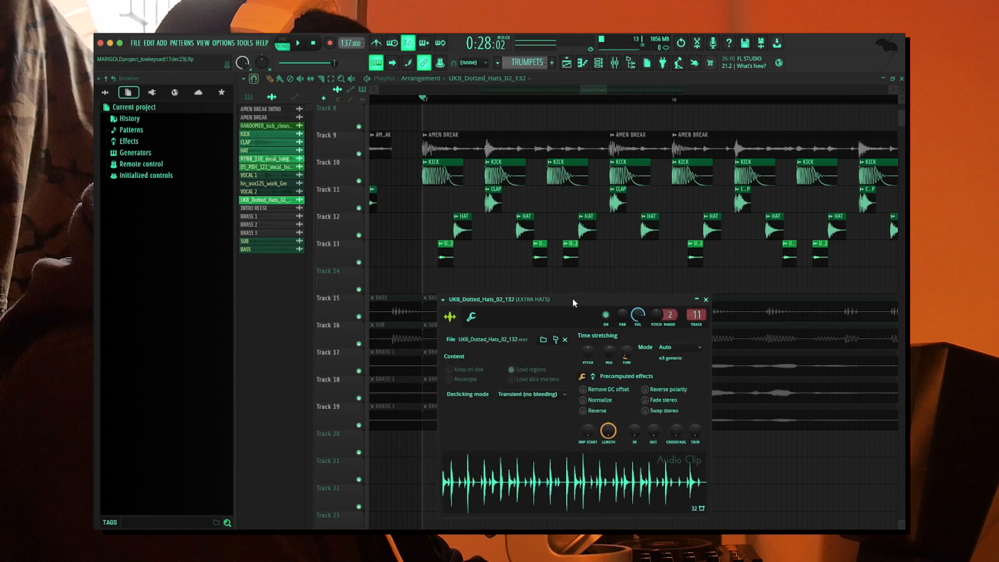
left_click(706, 299)
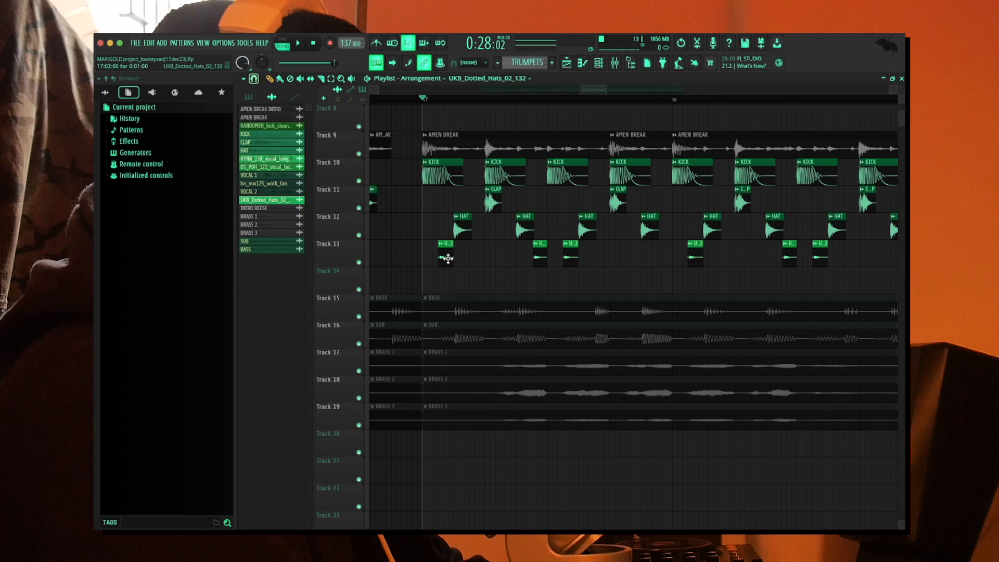
Examine how the extra hats line up with the kick and sidechain at bar 17, and change the playlist's snap setting.
scroll(448, 258, "up", 3, "ctrl")
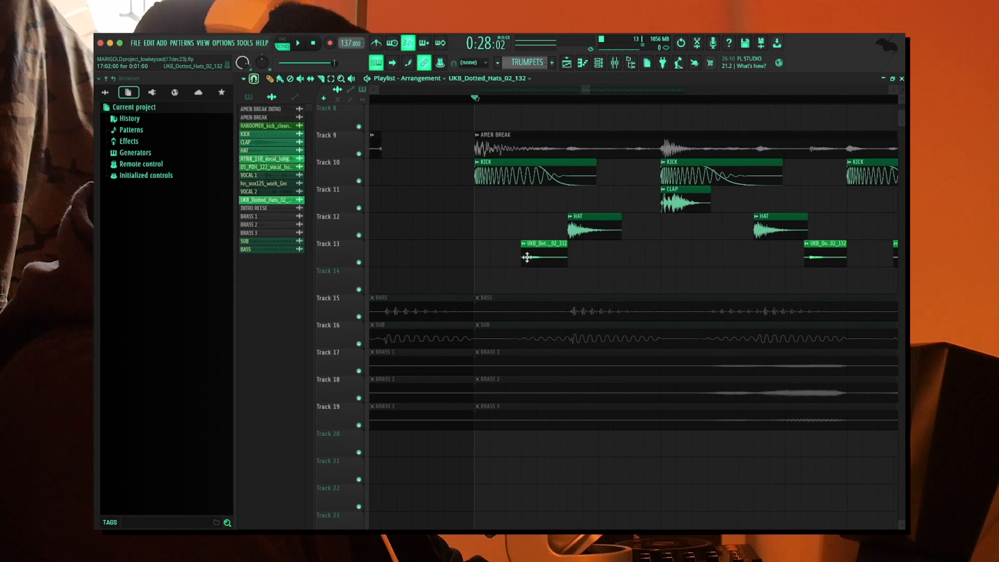
scroll(575, 181, "up", 5)
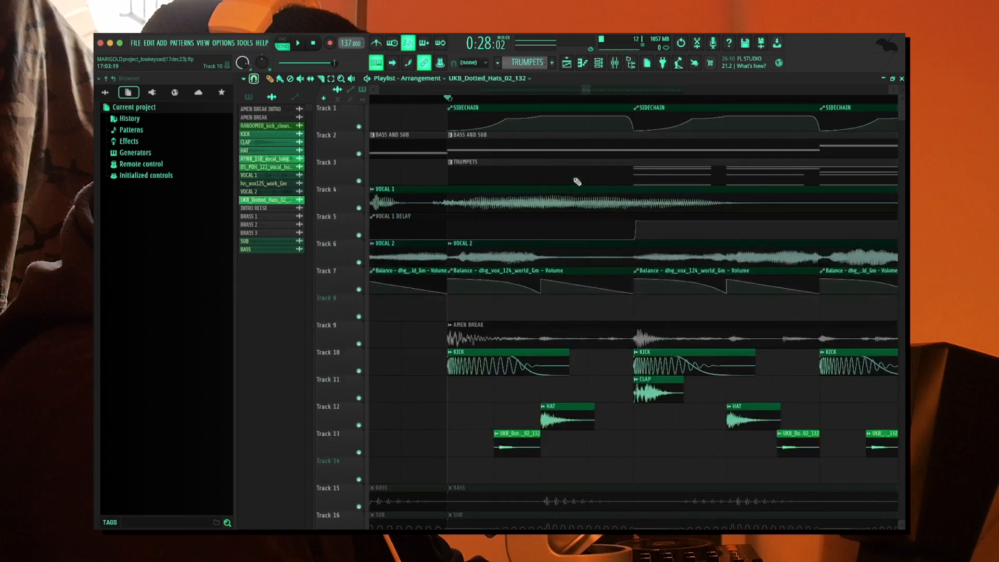
scroll(574, 229, "down", 2, "ctrl")
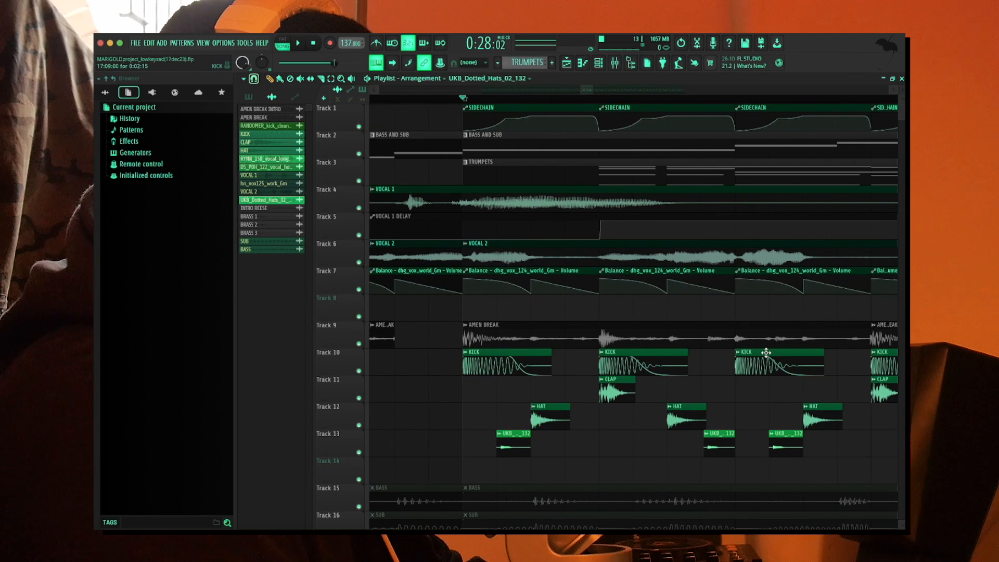
scroll(766, 352, "up", 2, "ctrl")
scroll(692, 396, "down", 3, "ctrl")
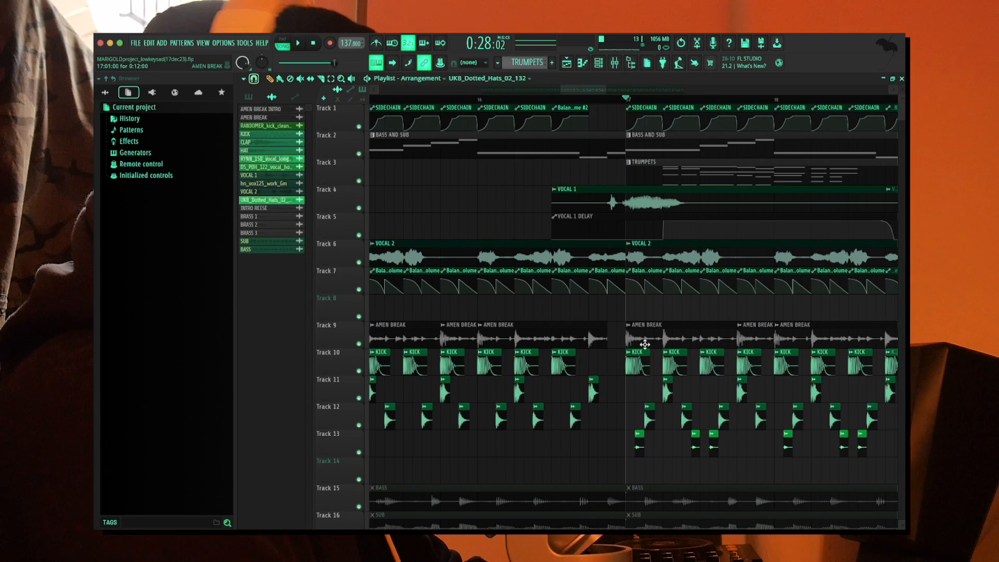
left_click(254, 78)
left_click(266, 153)
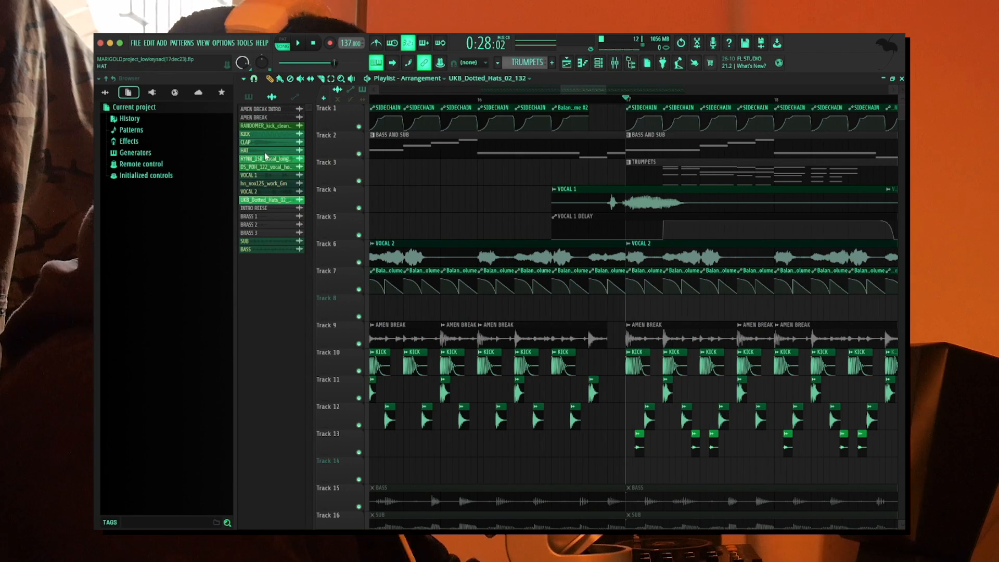
Examine the whole arrangement, comparing the drum layers of bars 9 to 17 with those of bars 17 to 25.
scroll(654, 305, "down", 3)
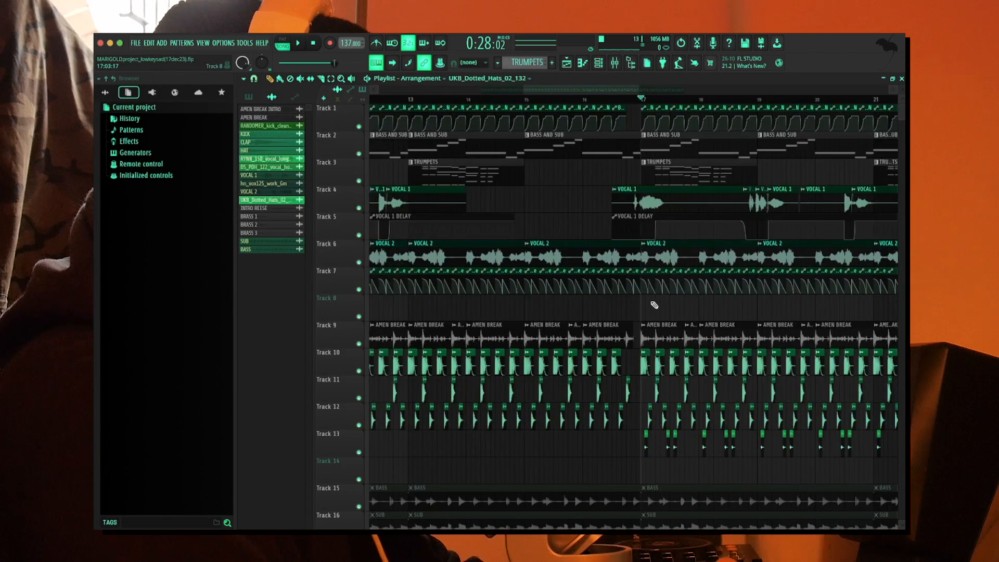
scroll(654, 305, "down", 5)
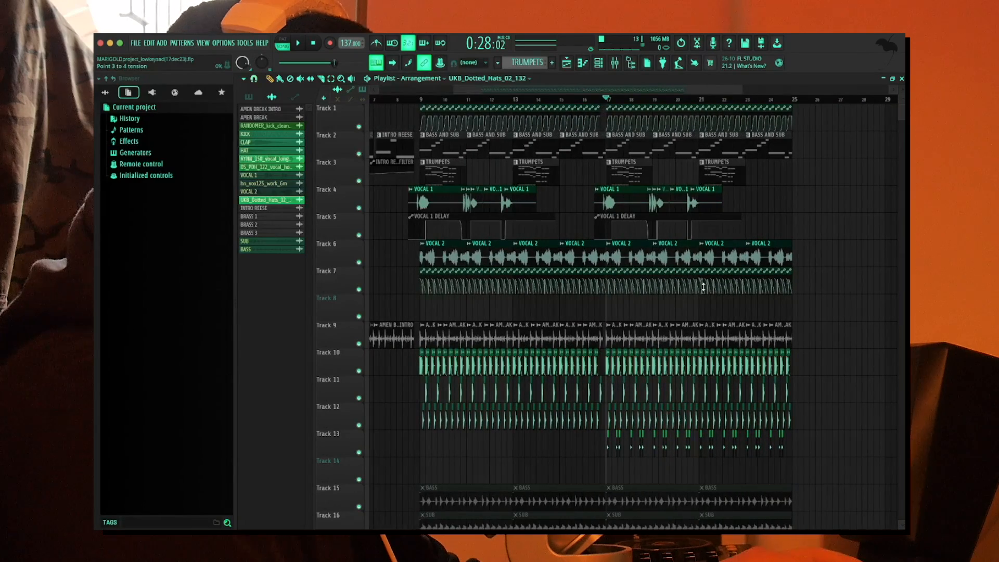
scroll(628, 165, "up", 4)
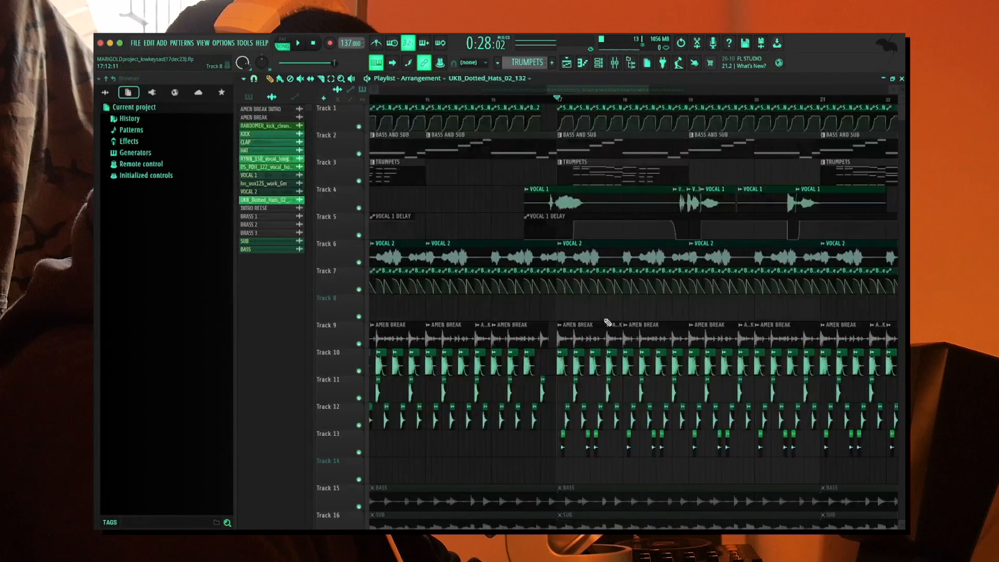
scroll(608, 323, "up", 3)
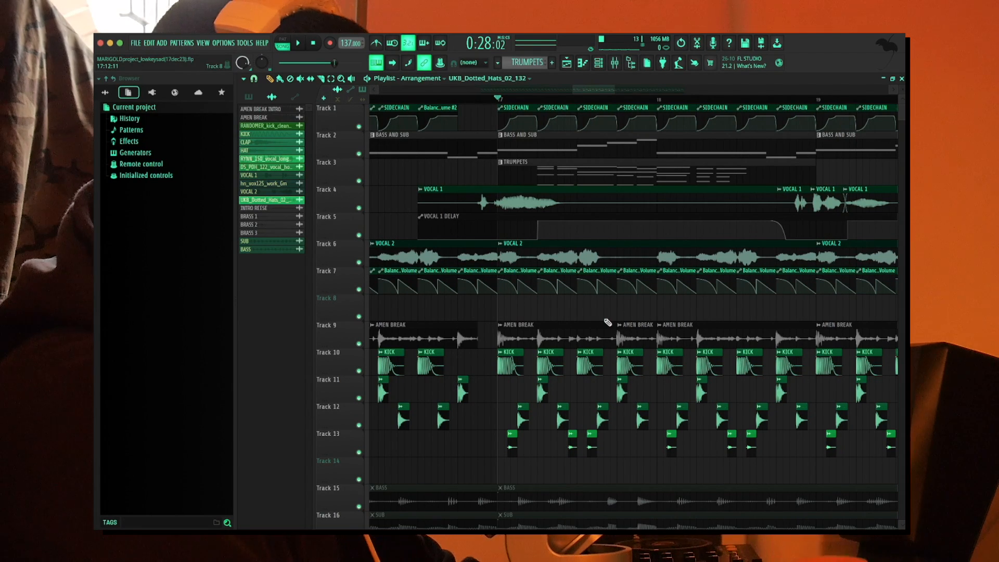
scroll(552, 368, "down", 2)
scroll(548, 398, "down", 3)
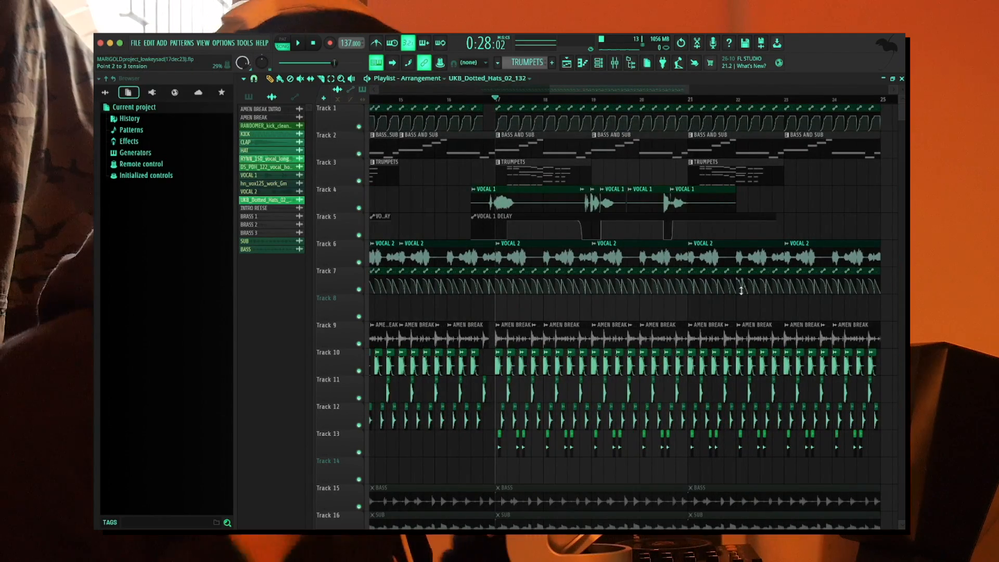
scroll(553, 261, "down", 8)
scroll(553, 261, "up", 6)
scroll(439, 263, "up", 3)
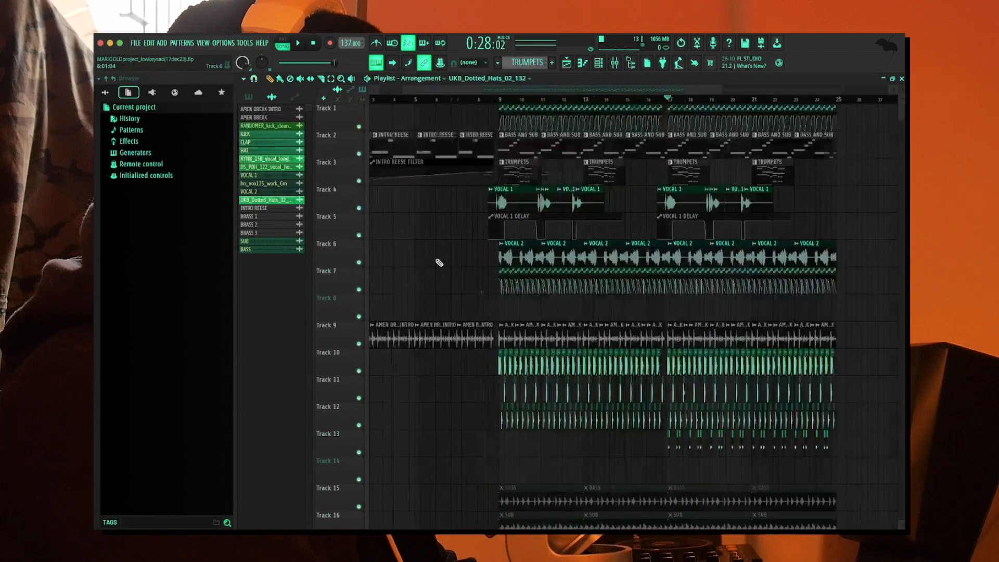
scroll(534, 266, "down", 3)
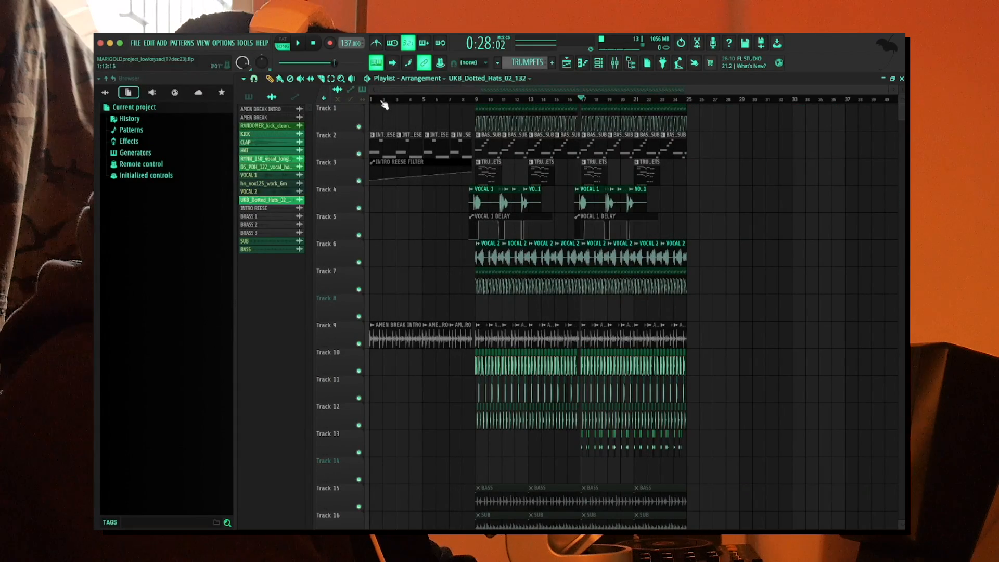
Play the arrangement from the start with the AMEN BREAK and AMEN BREAK 2 mixer tracks soloed, and close the mixer.
scroll(323, 104, "up", 3)
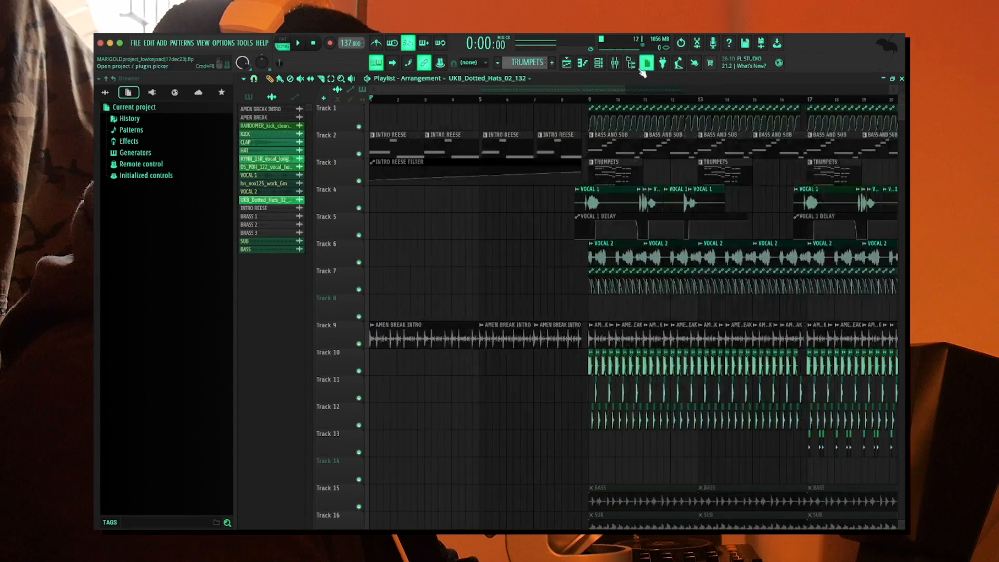
left_click(624, 64)
key("space")
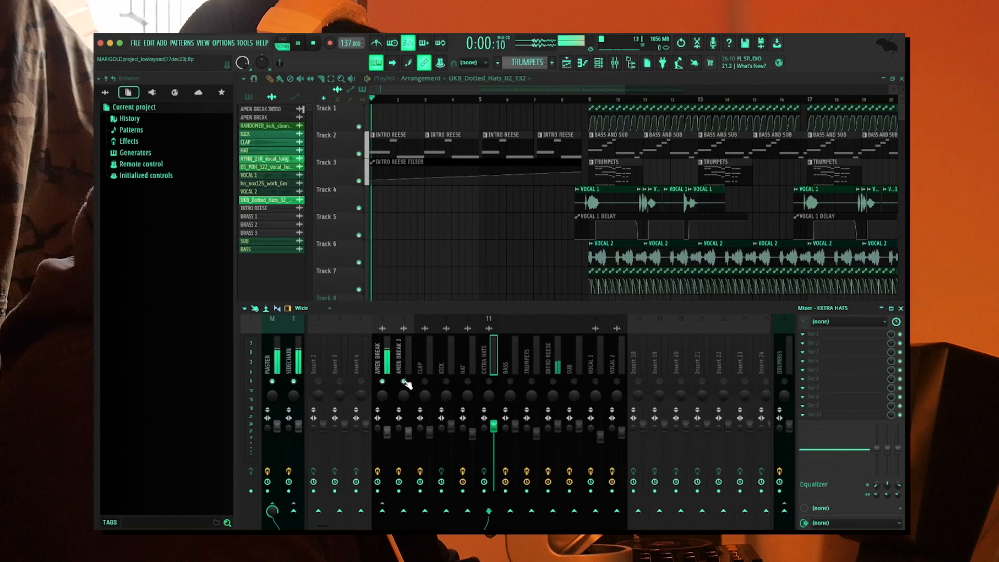
left_click(900, 309)
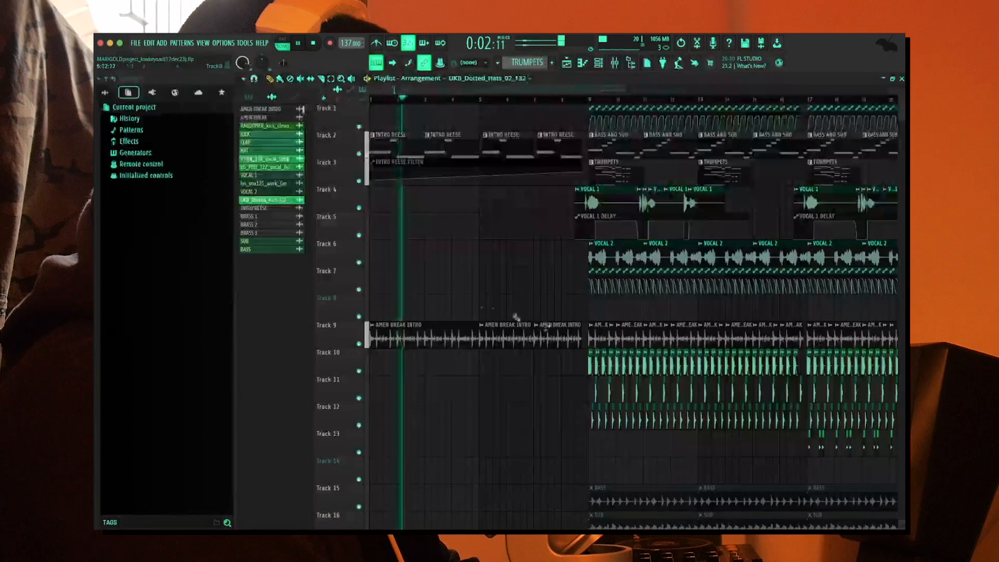
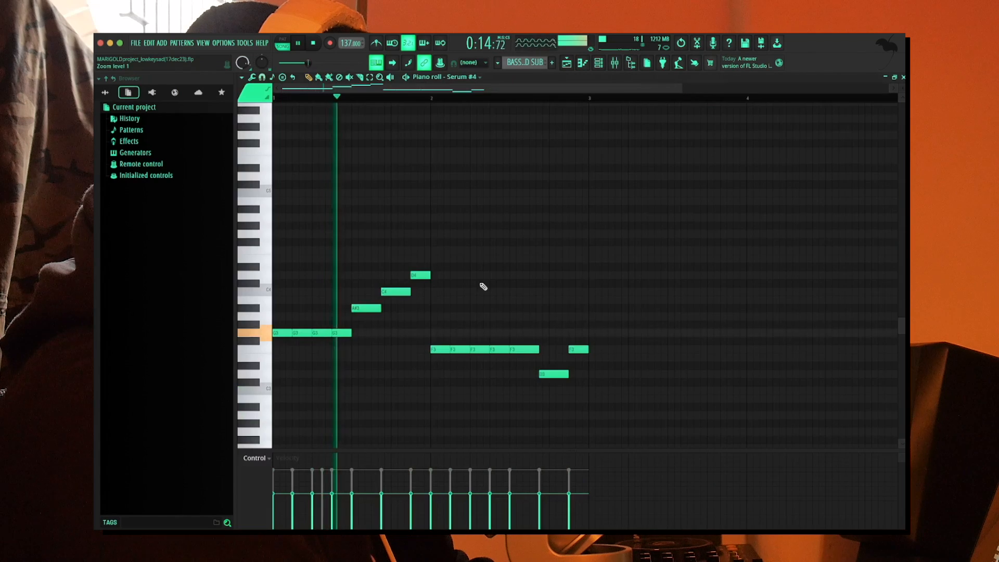
Close the Serum #4 piano roll and audition the soloed bass and sub from bar 9, selecting the BASS mixer track.
left_click(903, 78)
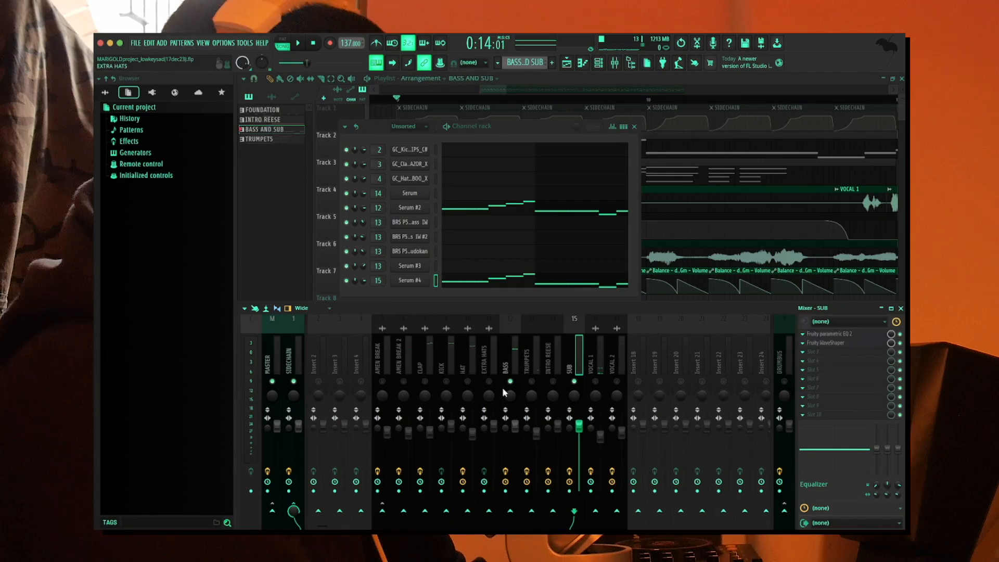
key("space")
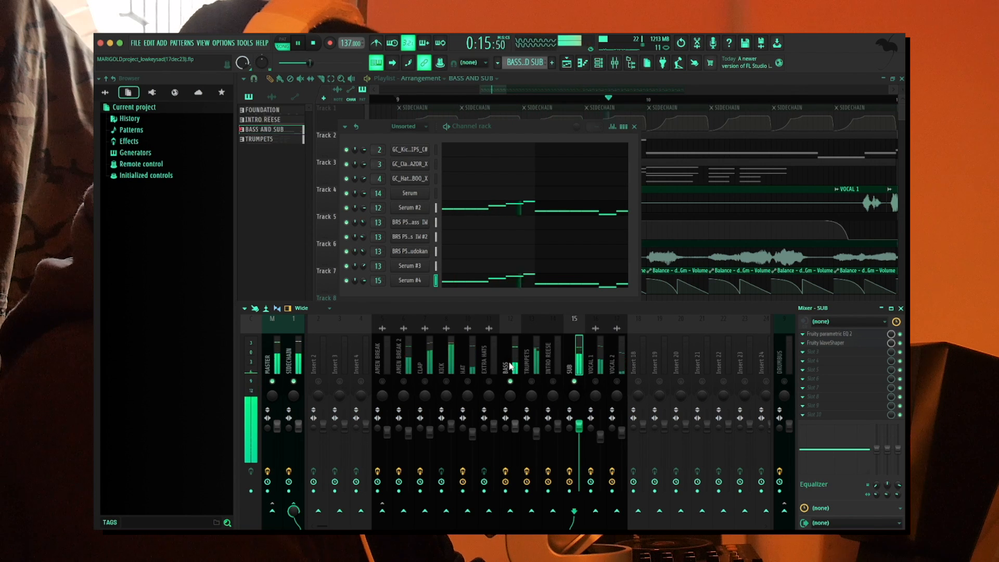
key("space")
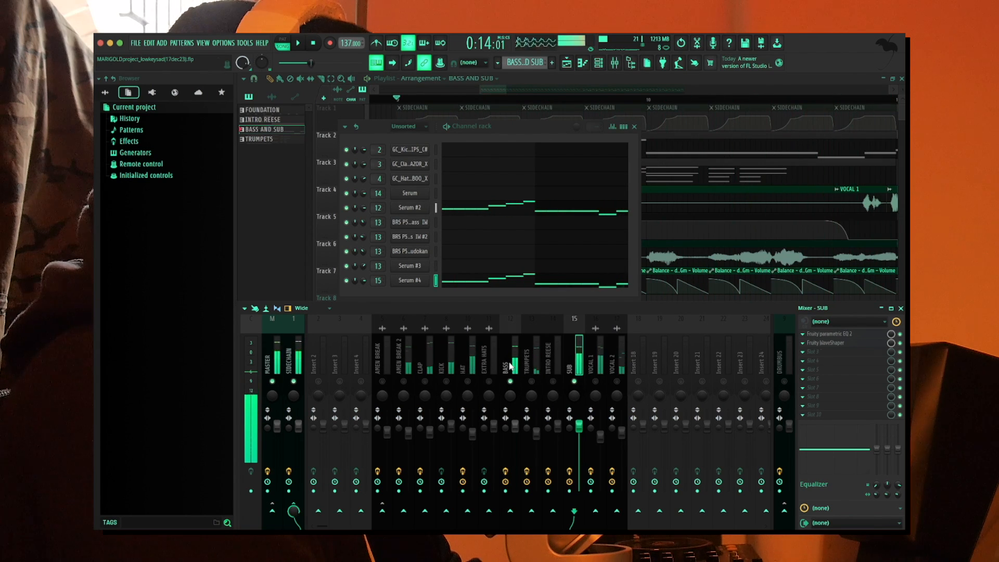
left_click(510, 366)
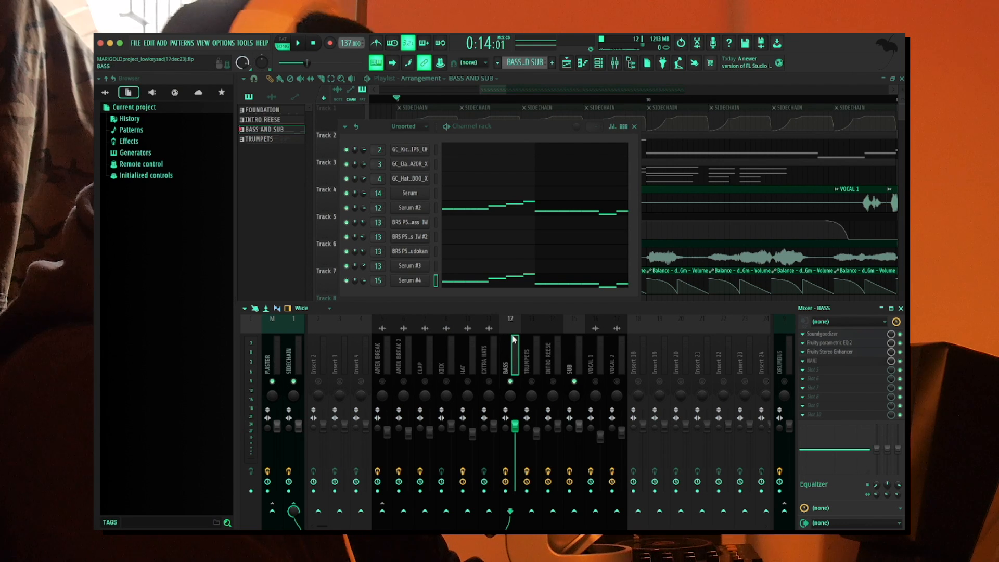
key("space")
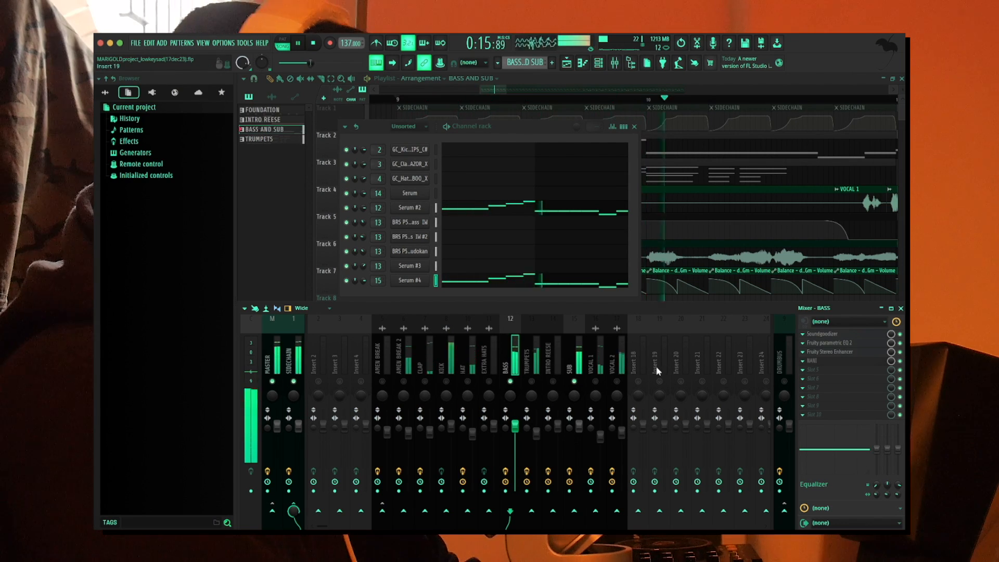
key("space")
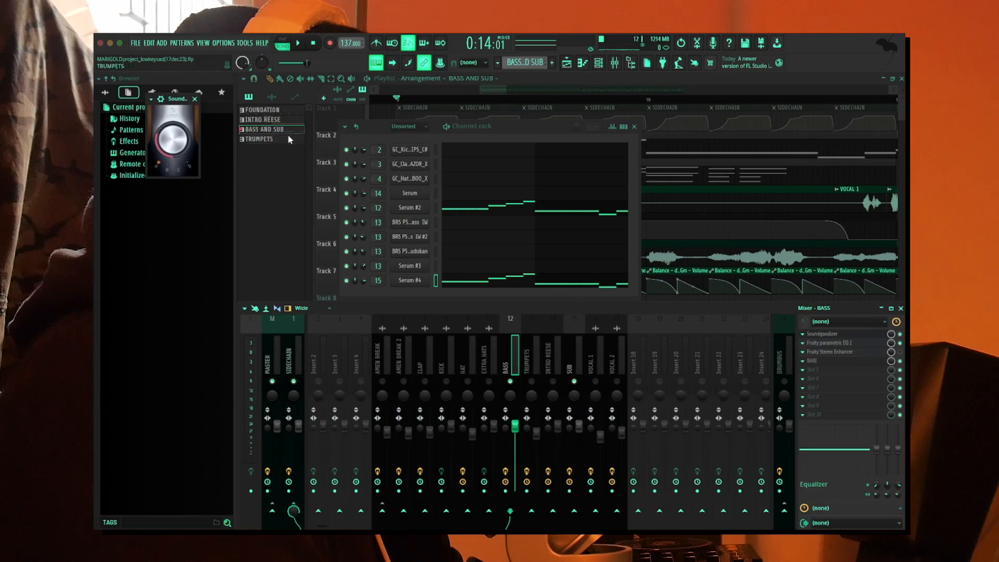
Inspect the BASS track's Soundgoodizer and Fruity parametric EQ 2, and open the first effect on the SUB mixer track.
left_click(194, 99)
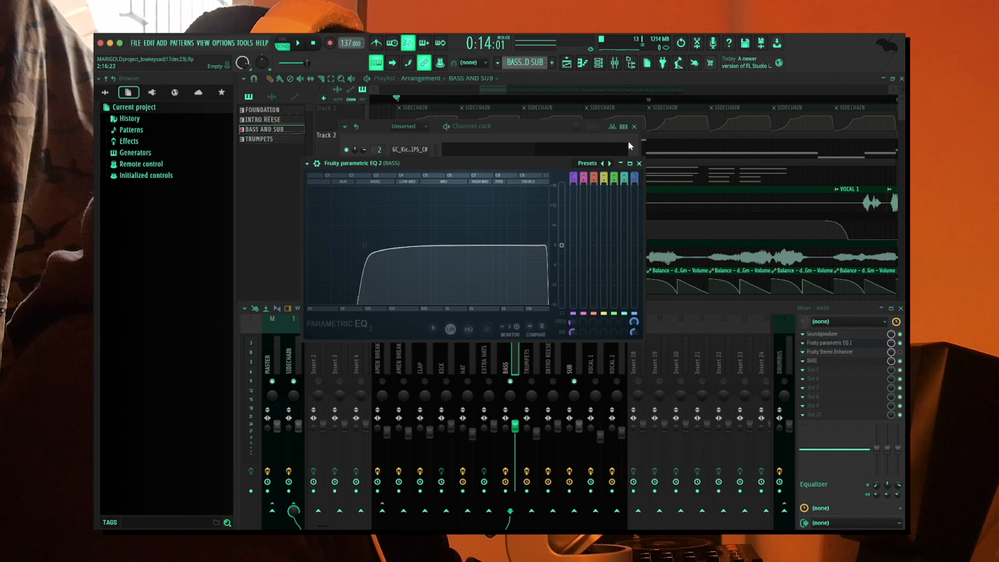
left_click(639, 164)
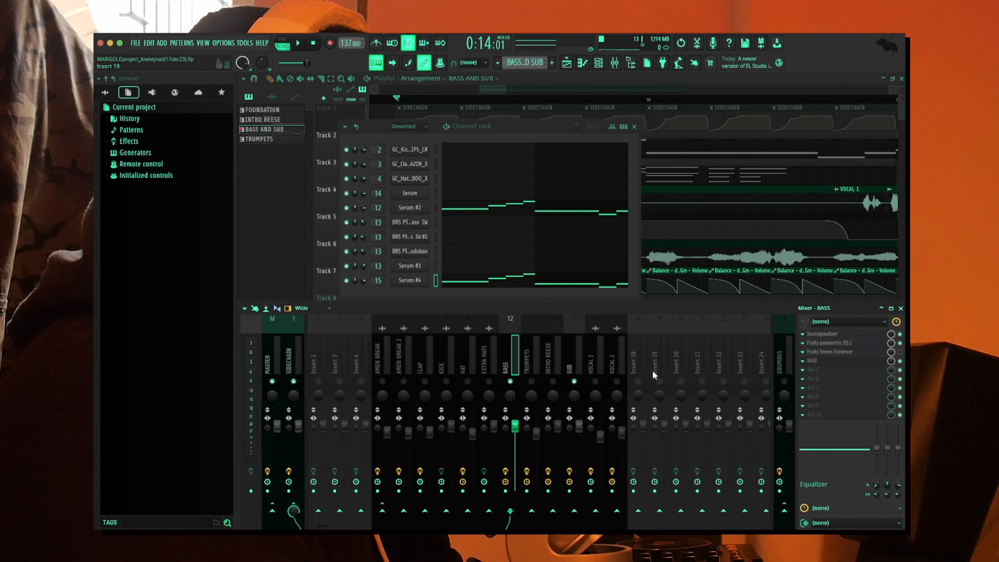
left_click(574, 325)
left_click(858, 335)
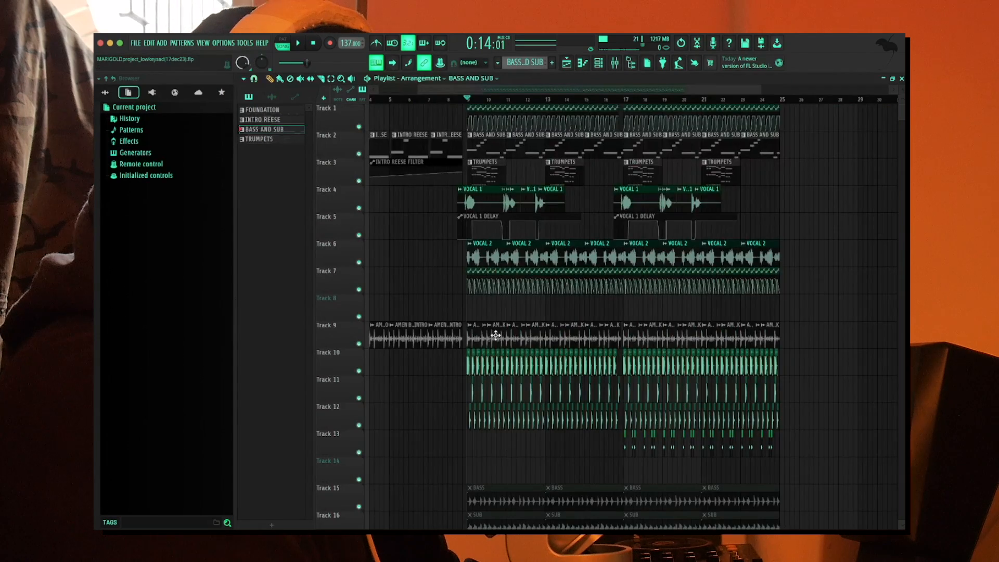
Play the arrangement from the start with INTRO REESE soloed, and open the mixer and the channel rack.
scroll(495, 336, "down", 2)
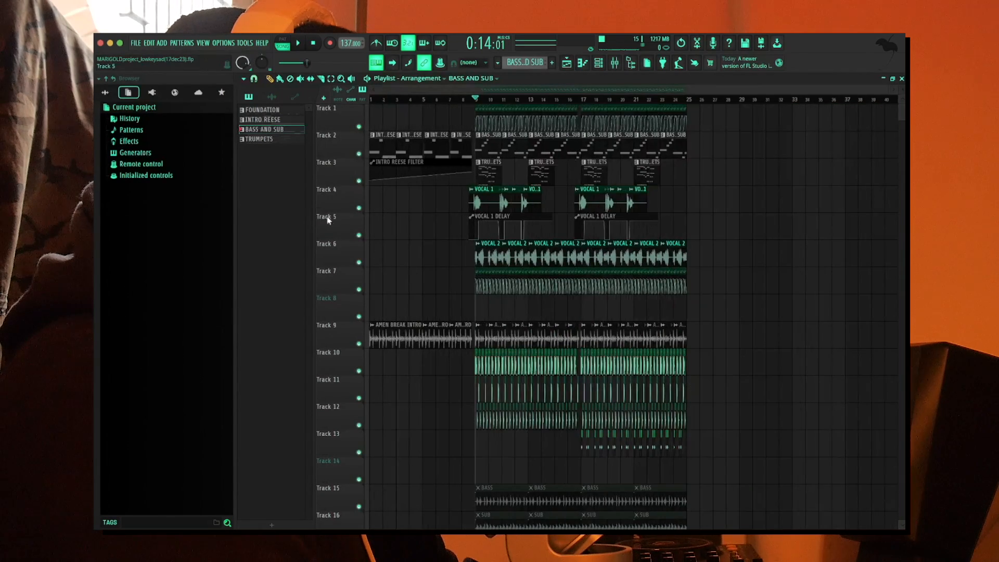
scroll(379, 143, "up", 3)
scroll(401, 211, "down", 2)
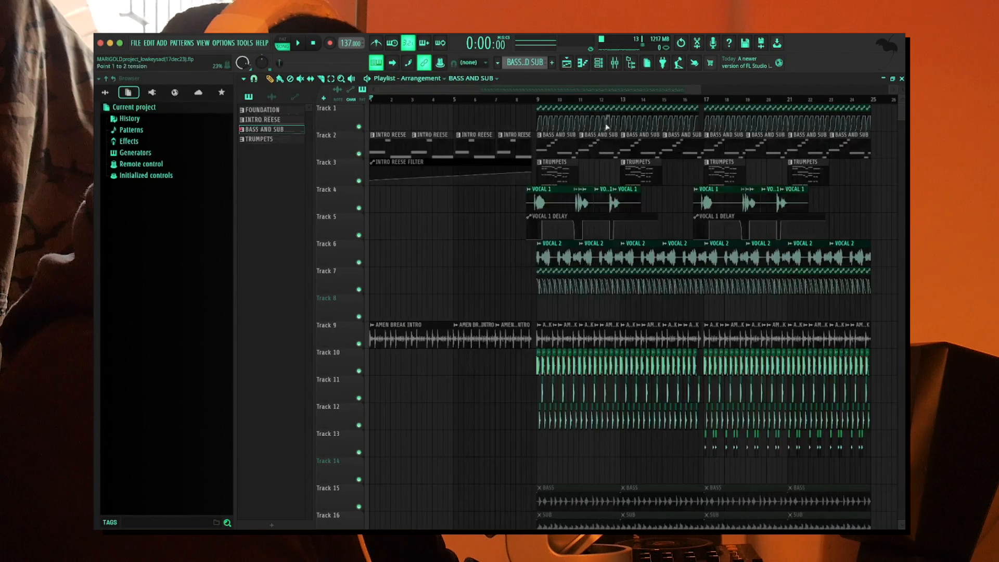
left_click(614, 63)
key("space")
left_click(600, 64)
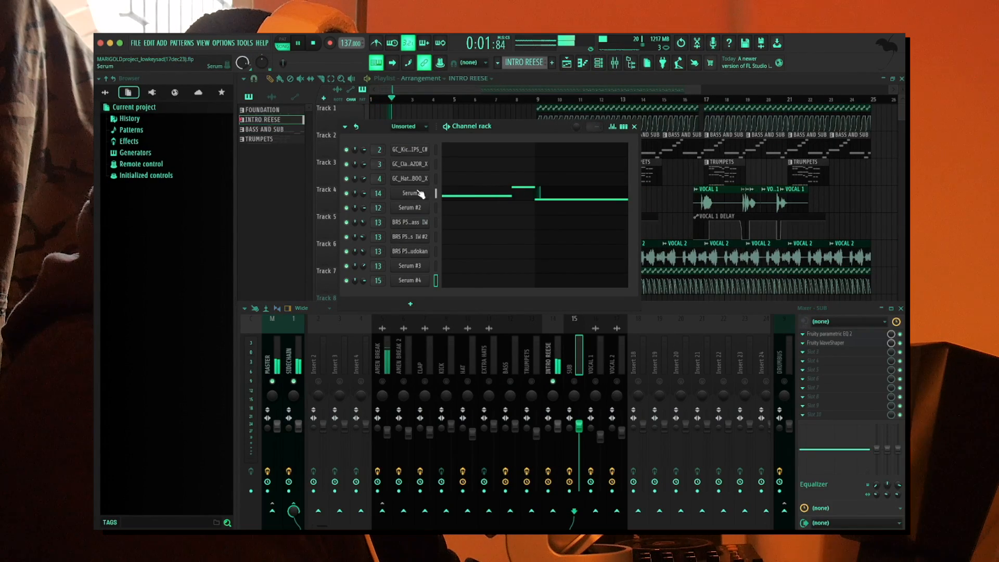
Inspect the INTRO REESE Serum instrument during playback, then close it and the channel rack.
left_click(414, 193)
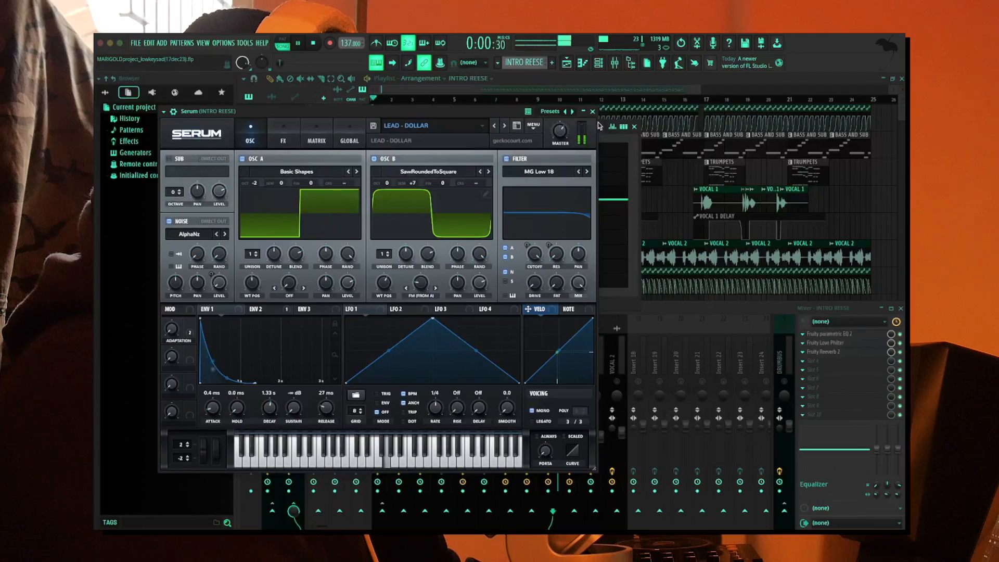
left_click_drag(451, 112, 648, 157)
left_click(792, 153)
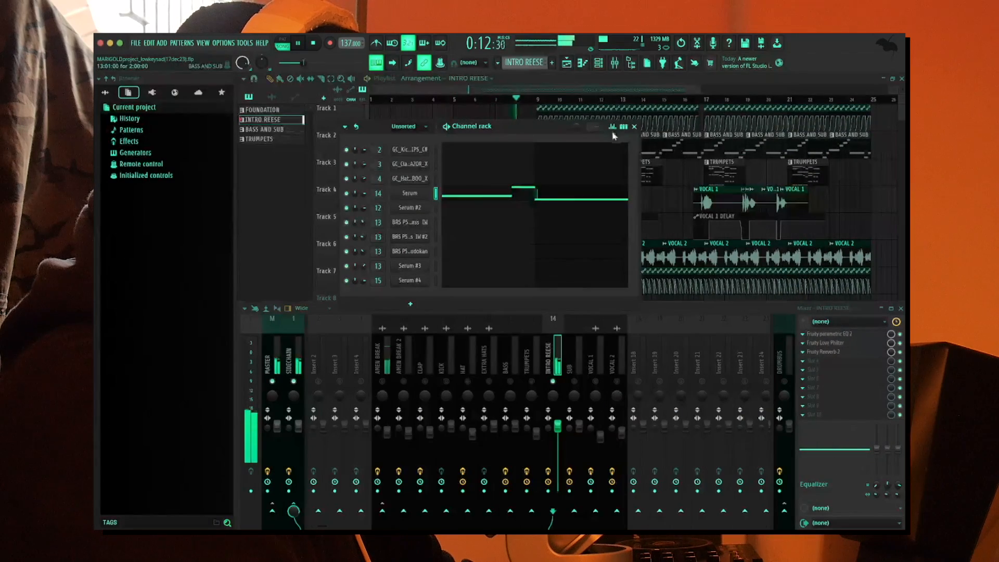
left_click(635, 127)
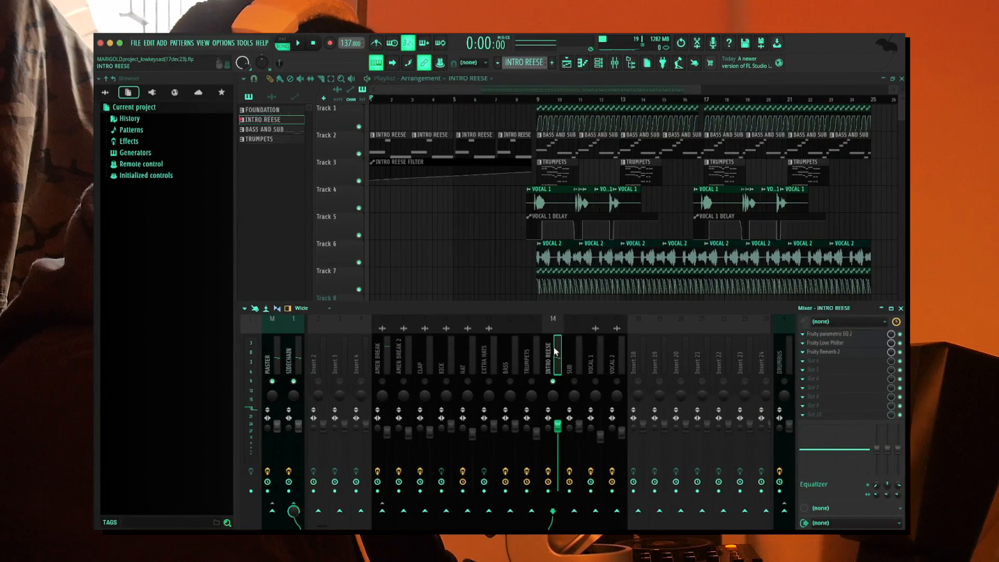
Inspect the INTRO REESE mixer track's Fruity parametric EQ 2, Fruity Love Philter and Fruity Reeverb 2, closing each one.
left_click(869, 337)
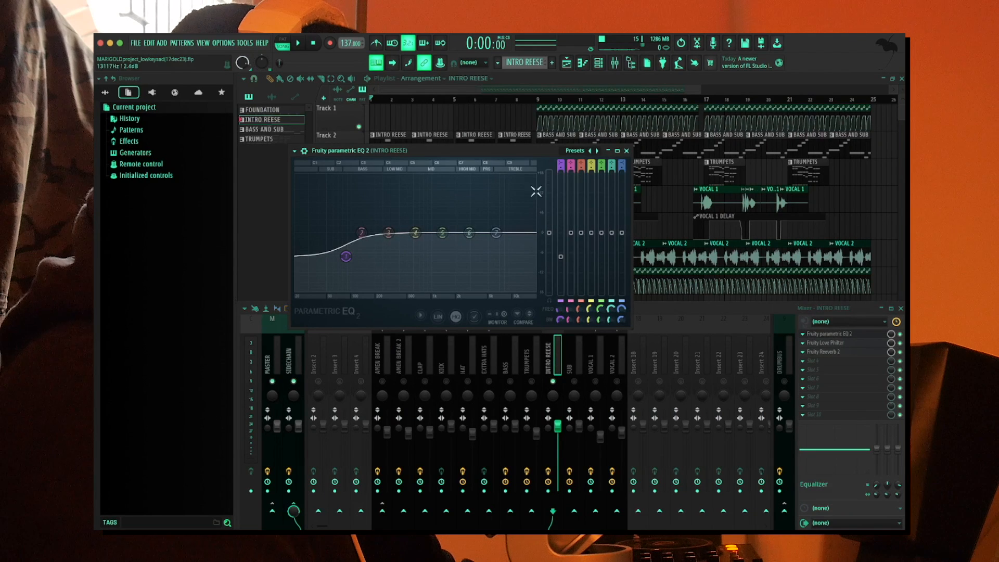
left_click(627, 151)
left_click(823, 344)
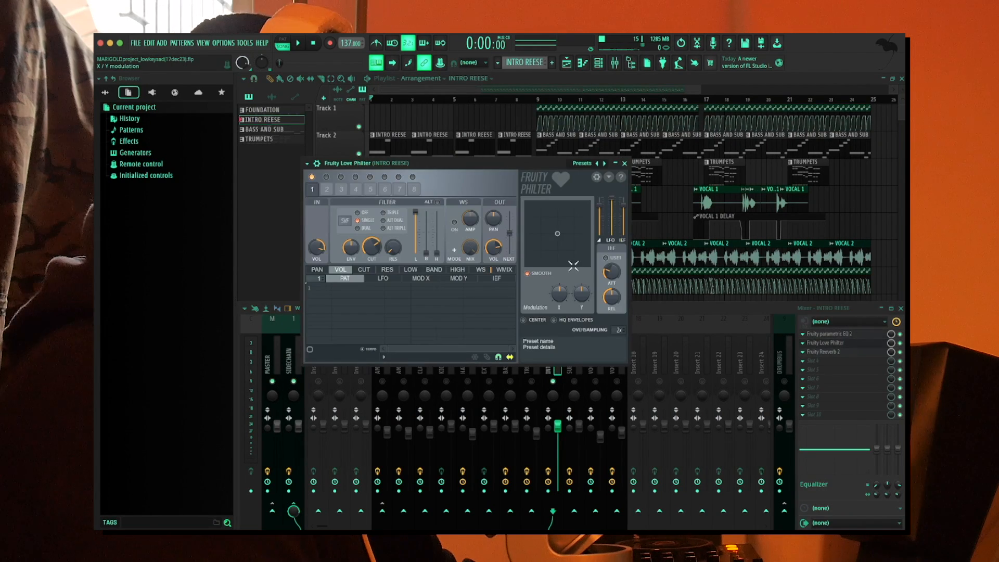
left_click(624, 163)
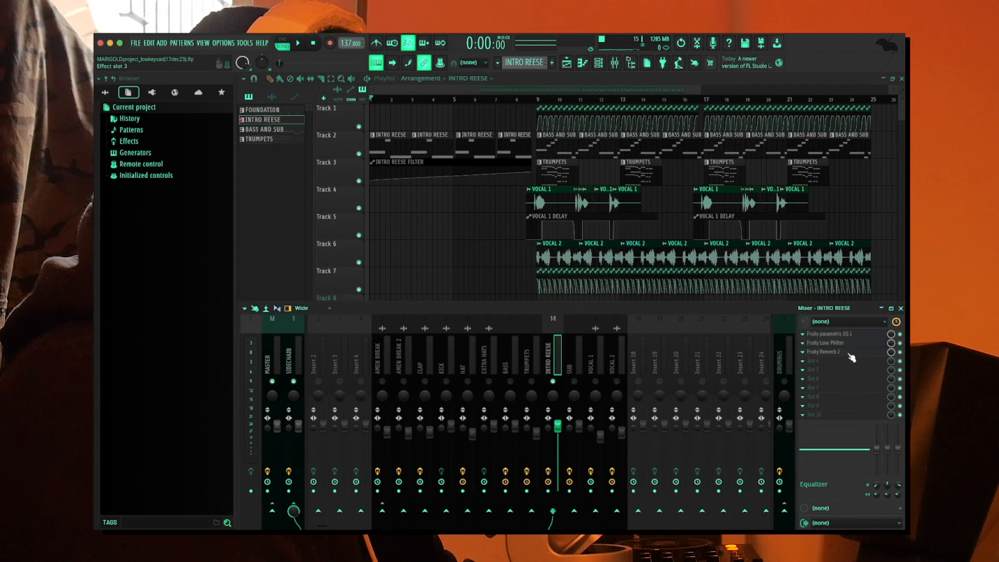
left_click(849, 354)
left_click(573, 166)
Open the TRUMPETS clip at bar 9 in the piano roll to view its notes, and close it again.
scroll(397, 153, "up", 6)
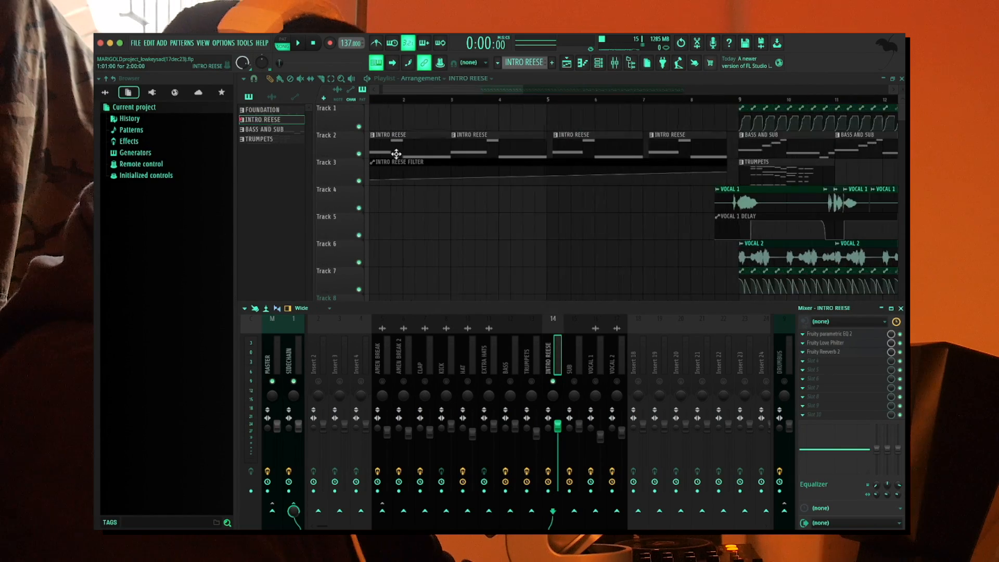
scroll(419, 172, "down", 6)
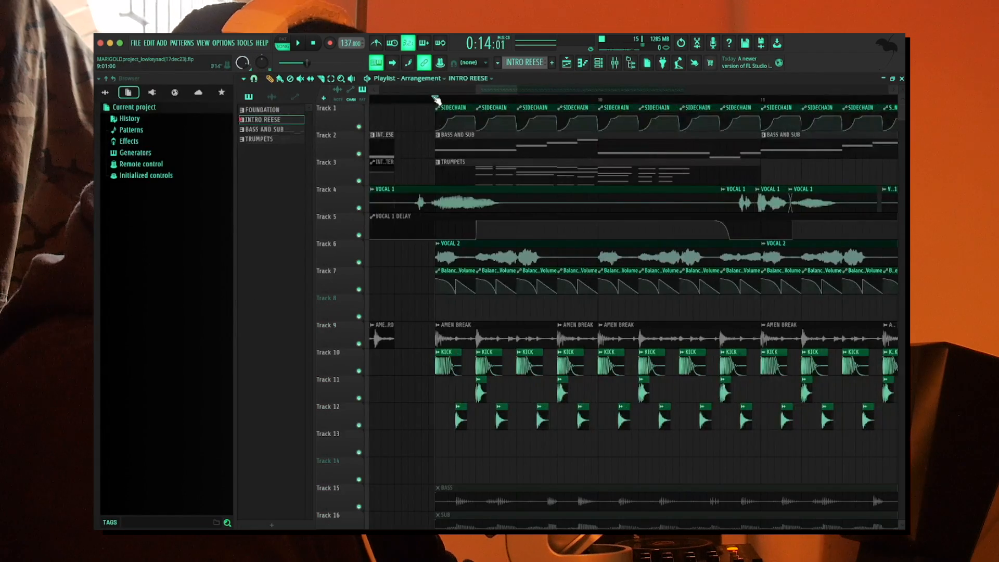
scroll(485, 153, "down", 3)
scroll(552, 109, "left", 1)
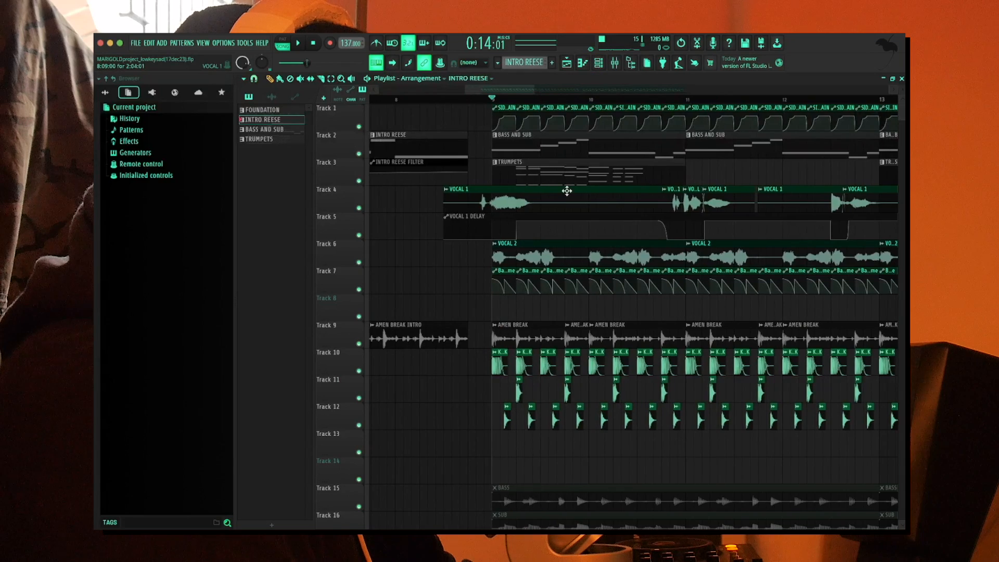
double_click(558, 174)
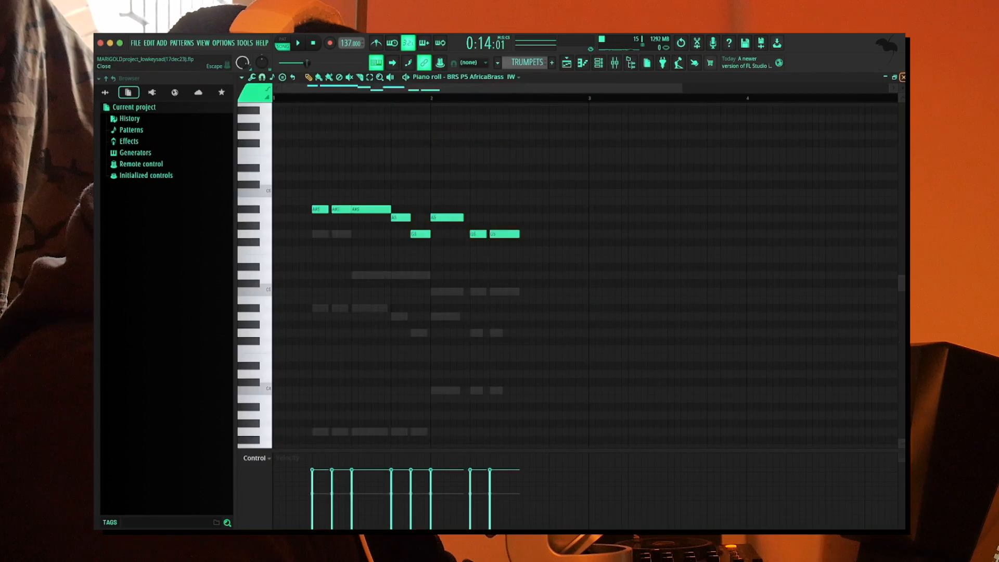
left_click(902, 77)
Open the channel rack and audition the TRUMPETS pattern's Serum #3 layer with the three BRS channels muted.
left_click(601, 66)
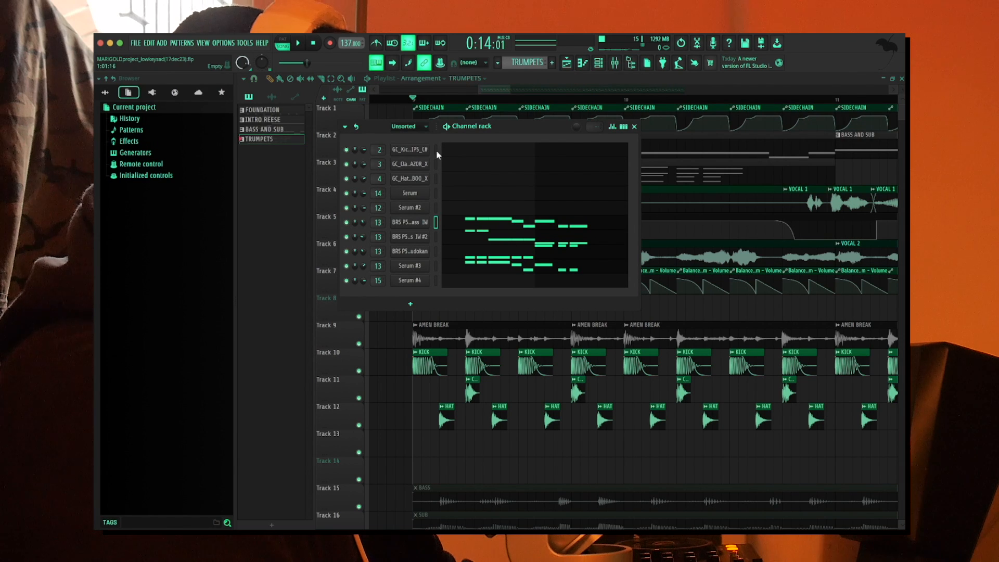
left_click(347, 266)
key("space")
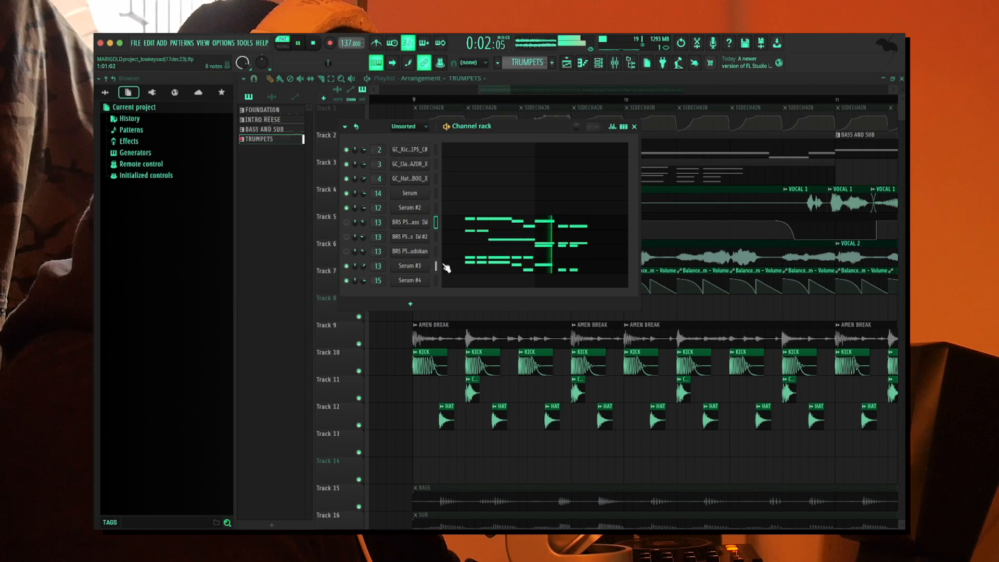
Inspect the BRS P5 profes_84_budokan Sylenth1 instrument and browse its preset list without changing the sound.
left_click(410, 251)
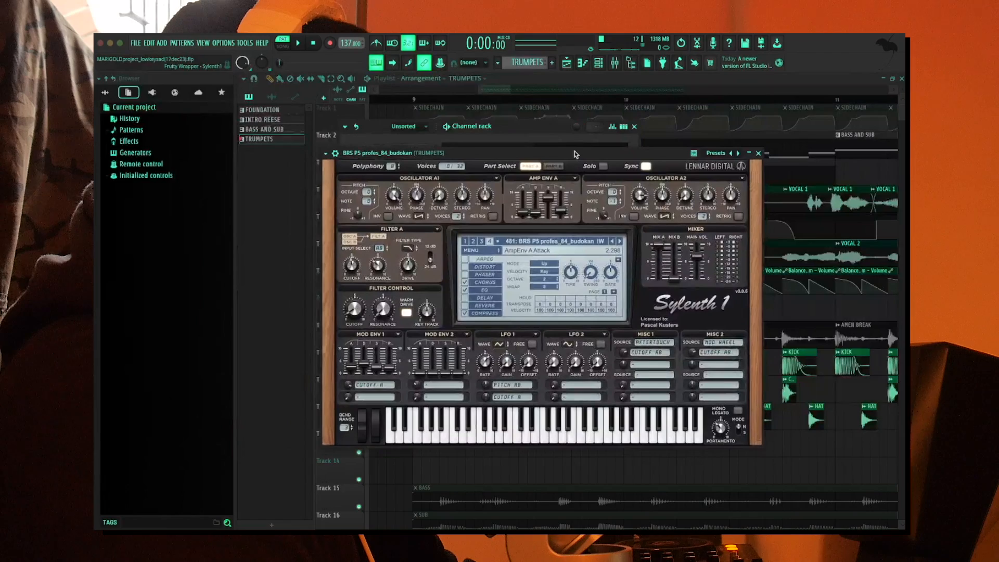
left_click(716, 153)
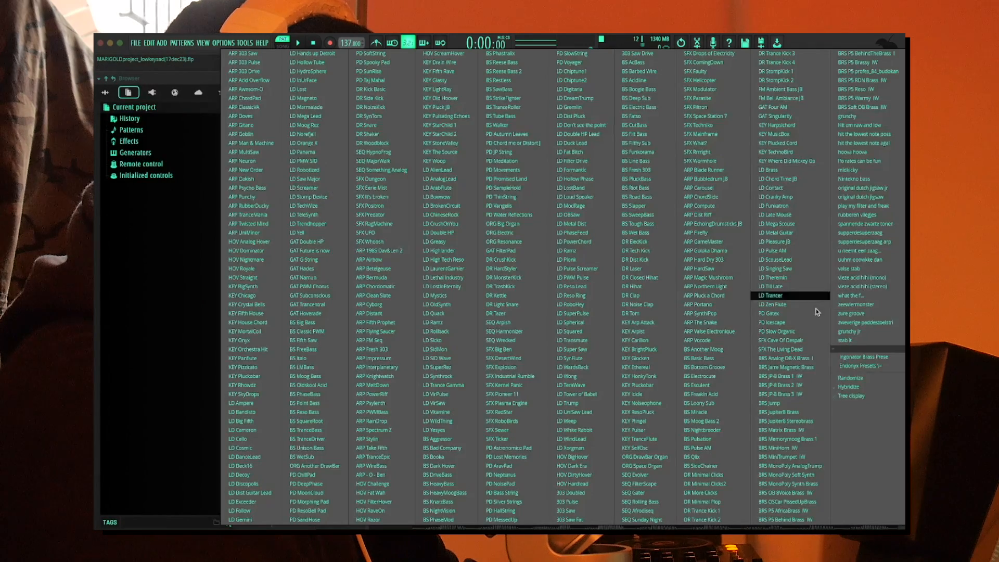
key("Escape")
left_click(758, 153)
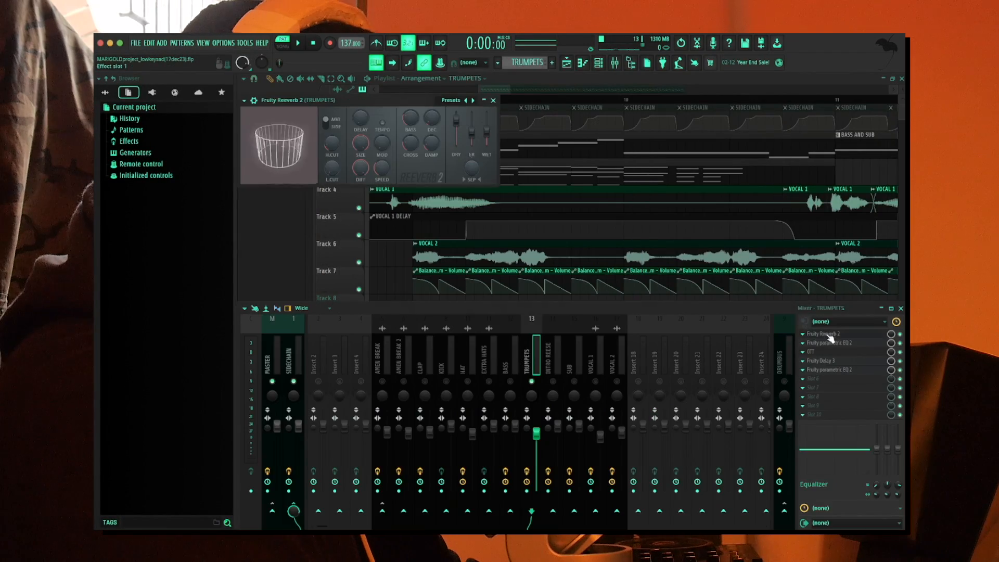
Inspect the TRUMPETS mixer track's Fruity Reeverb 2 and its two Fruity parametric EQ 2 effects, closing each one.
left_click(493, 100)
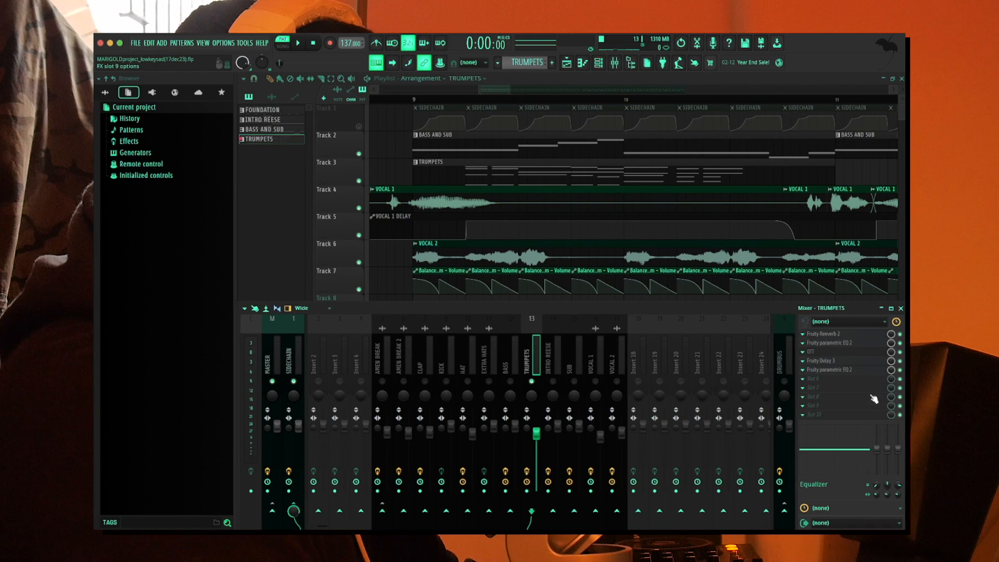
left_click(829, 343)
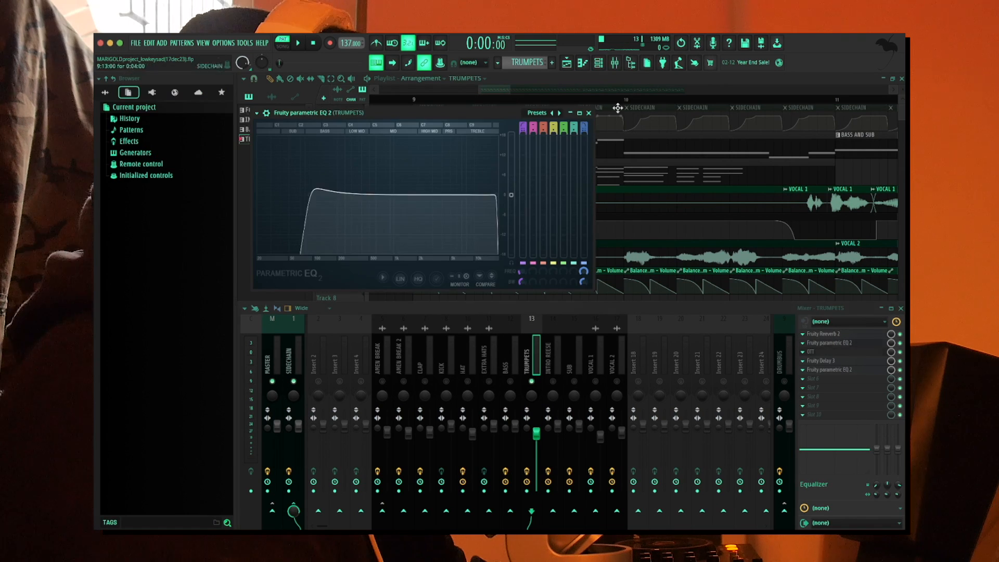
left_click(588, 114)
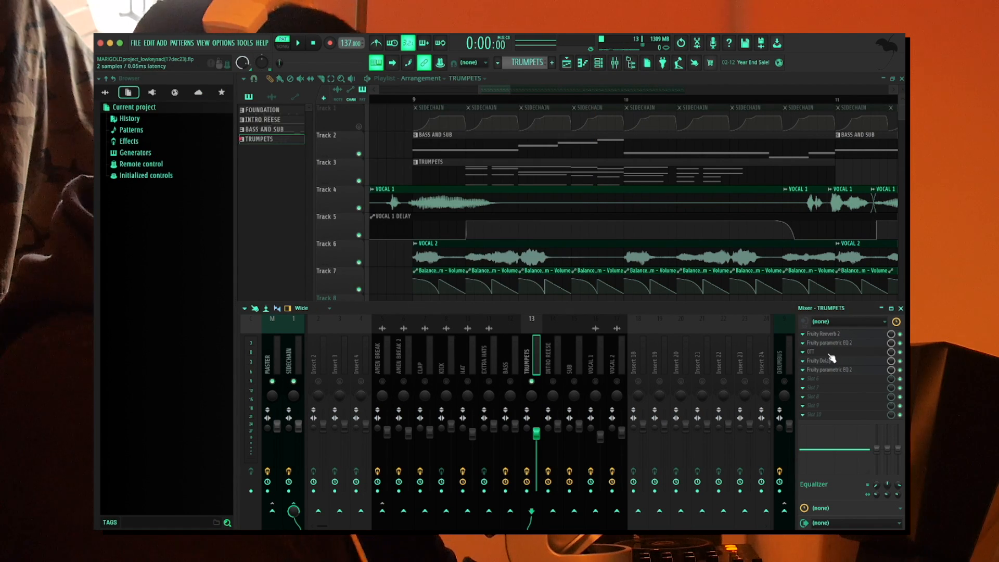
left_click(835, 370)
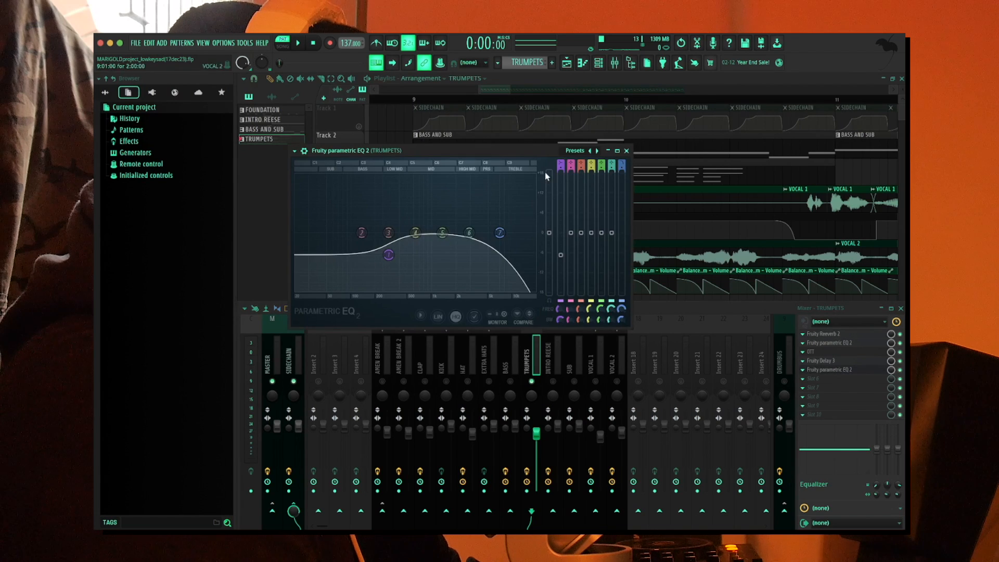
left_click(627, 151)
Play the full arrangement from bar 9 to hear the trumpets with the other layers, and stop it.
scroll(562, 197, "down", 4)
key("space")
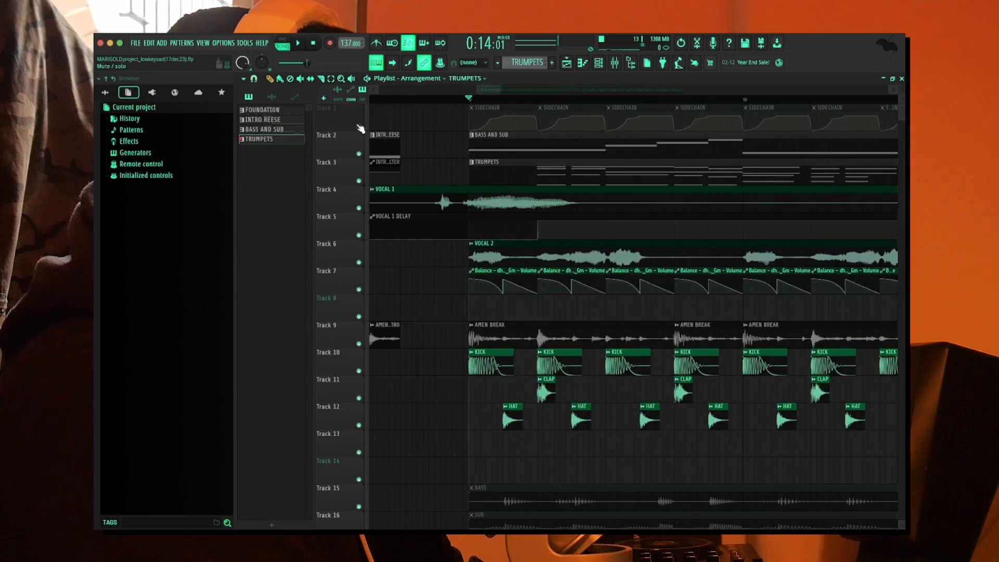
key("space")
scroll(642, 163, "down", 5)
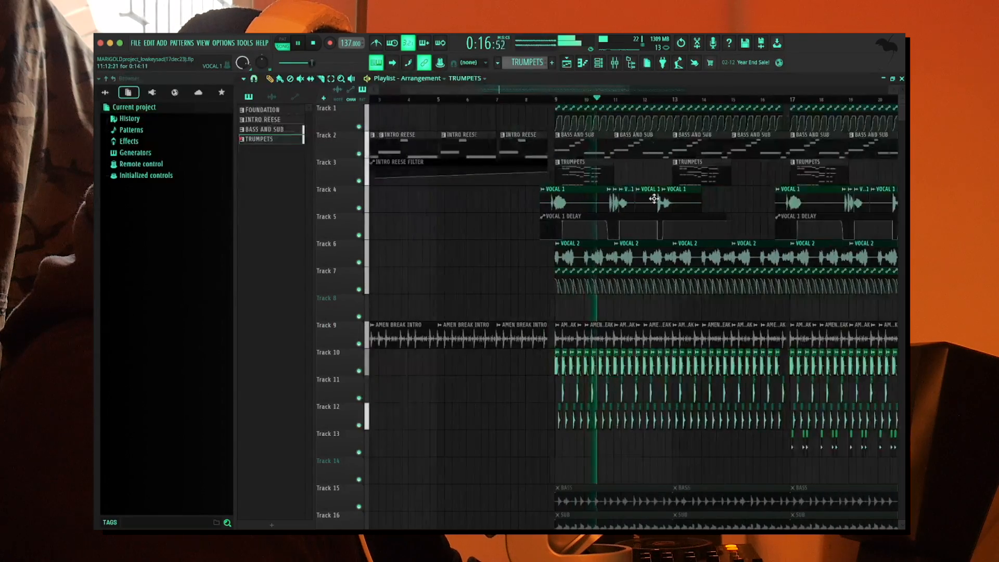
key("space")
Set the playback start just before bar 9, examine the vocal clips there, and select the VOCAL 1 mixer track.
scroll(585, 244, "down", 2)
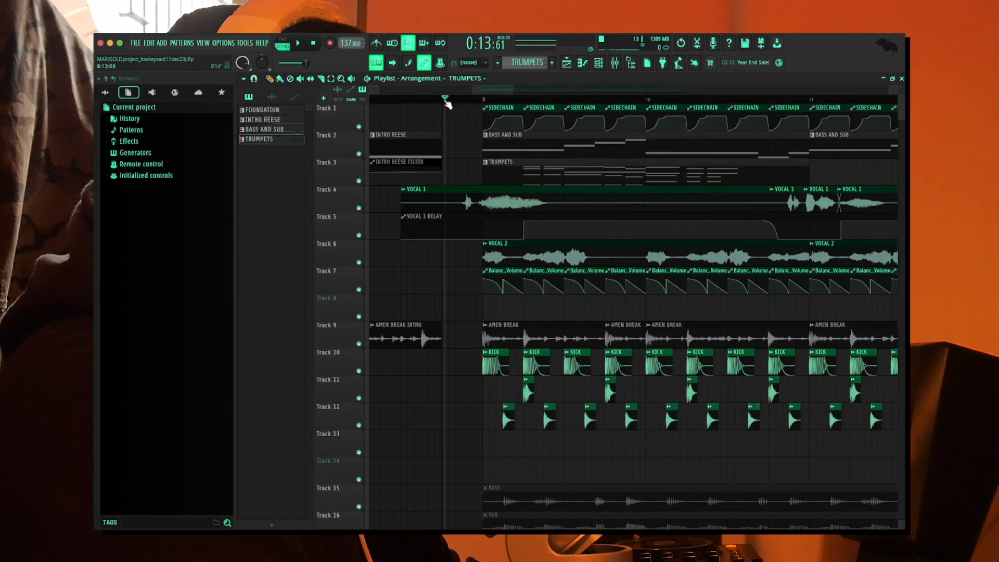
scroll(489, 330, "down", 5)
scroll(501, 361, "down", 6)
scroll(501, 361, "up", 6)
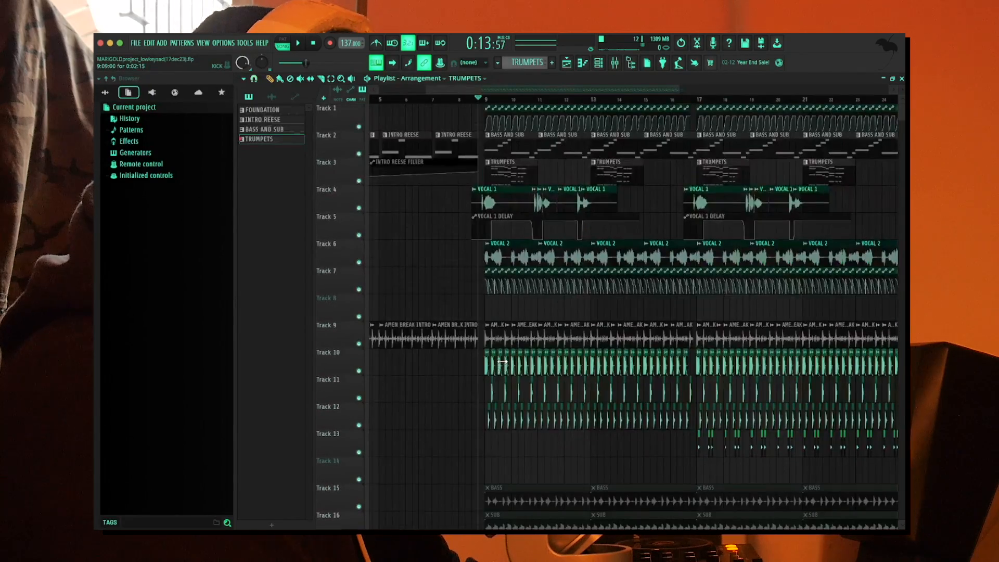
scroll(497, 275, "up", 1)
scroll(482, 184, "up", 3)
left_click(614, 62)
left_click(596, 370)
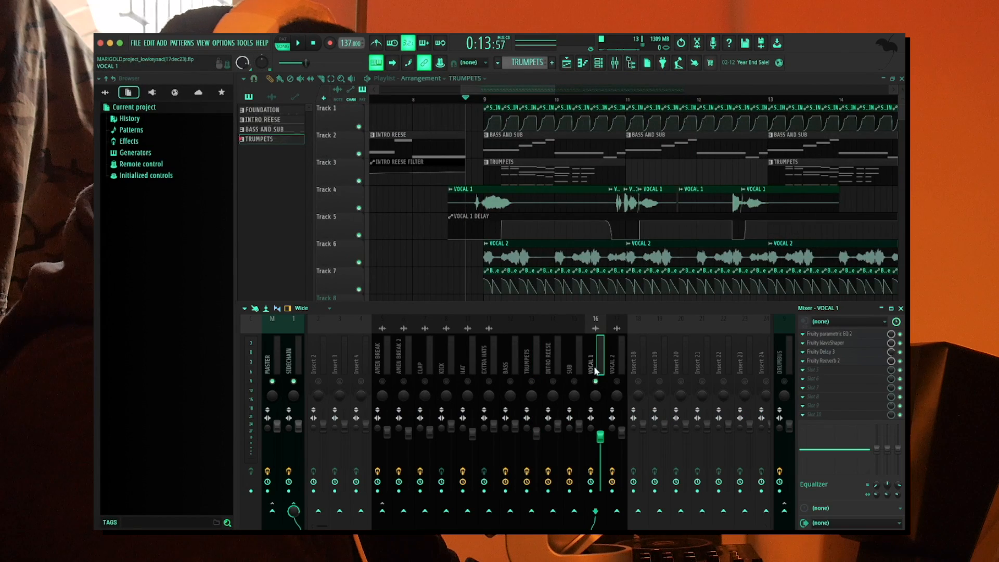
Play the arrangement from just before bar 9, examine the VOCAL 1 clips and delay automation, and select the VOCAL 2 mixer track.
scroll(618, 272, "down", 4)
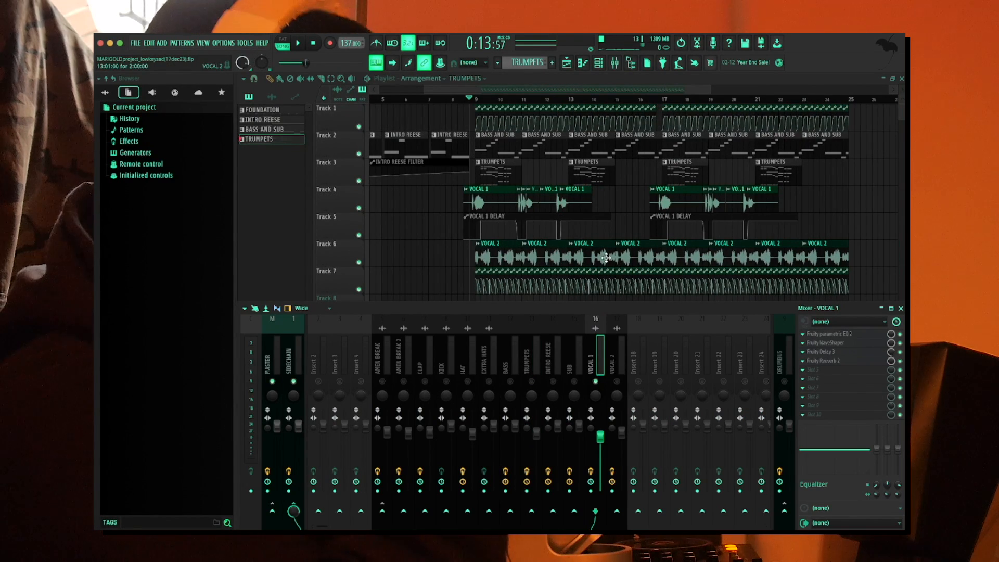
key("space")
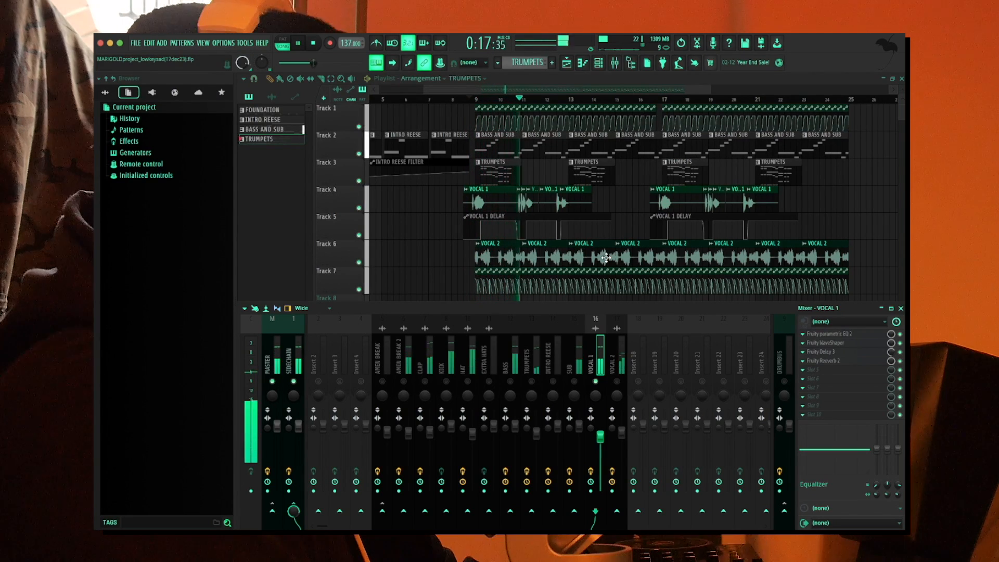
scroll(633, 214, "up", 3)
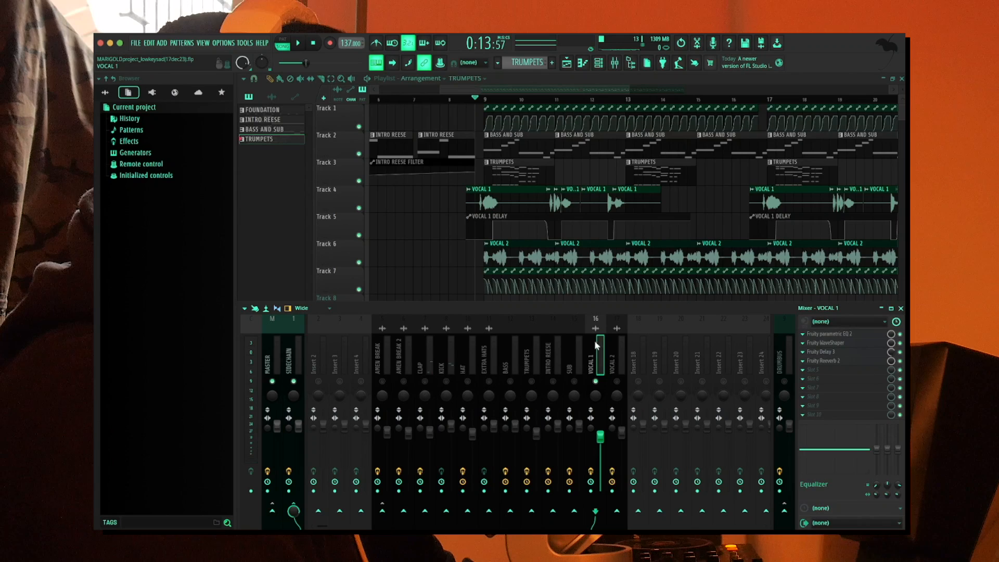
scroll(510, 229, "up", 3)
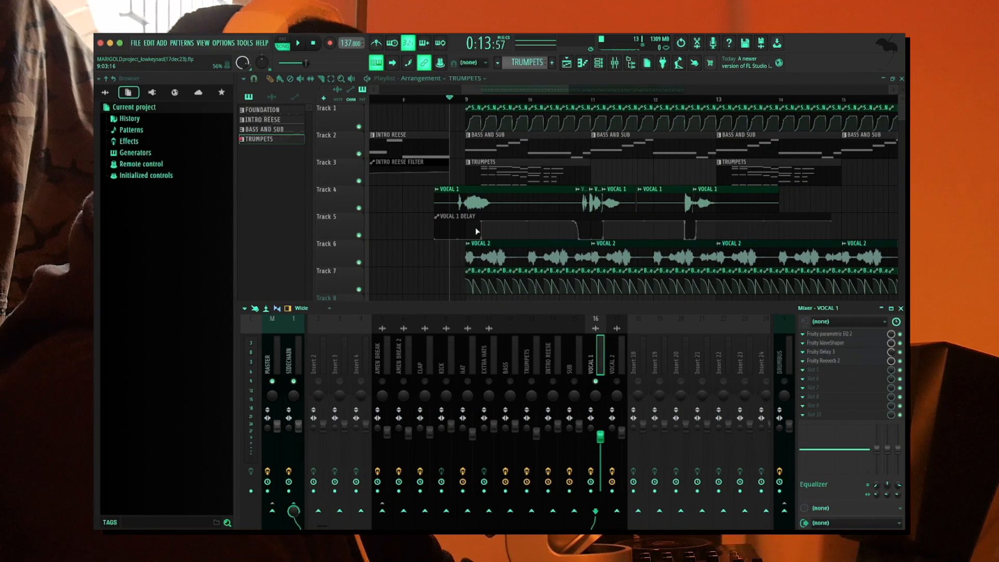
scroll(508, 203, "down", 2)
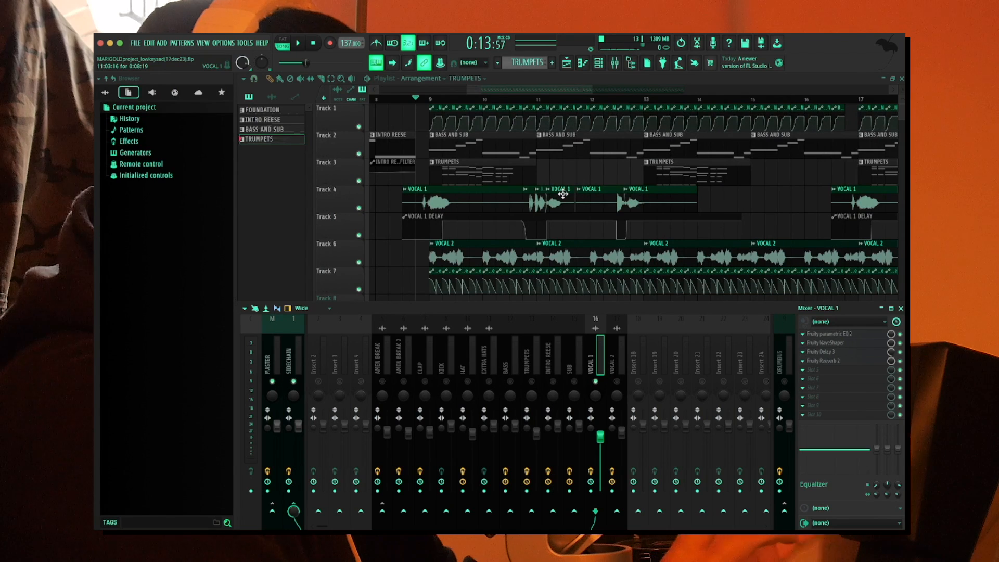
scroll(591, 221, "down", 1)
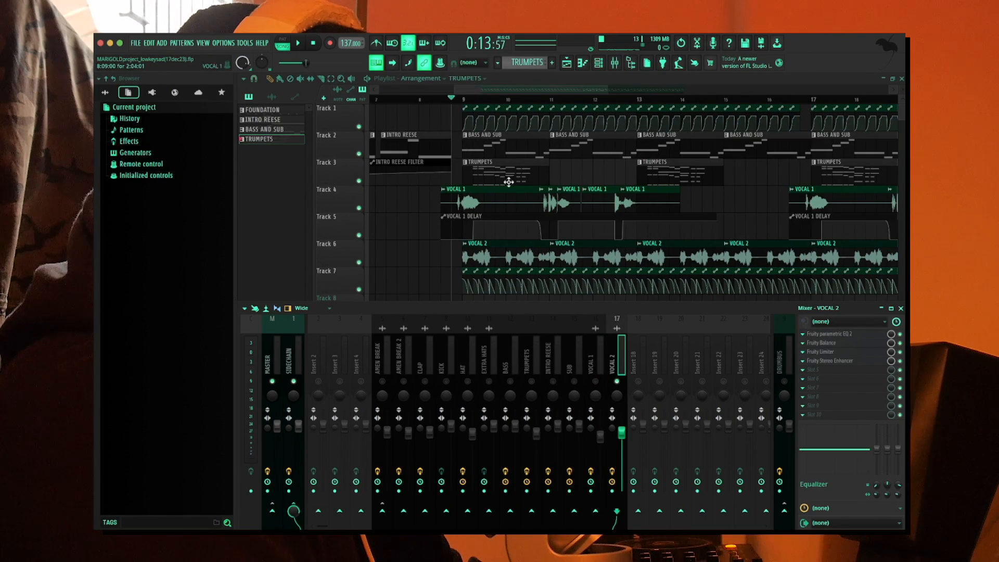
Examine the VOCAL 2 clips on Track 6 and the automation clips beneath them from bar 9 onward.
scroll(495, 173, "up", 4)
scroll(411, 225, "down", 3)
scroll(411, 225, "up", 3)
scroll(513, 189, "down", 3)
scroll(513, 189, "up", 3)
scroll(513, 190, "down", 2)
scroll(520, 192, "down", 3)
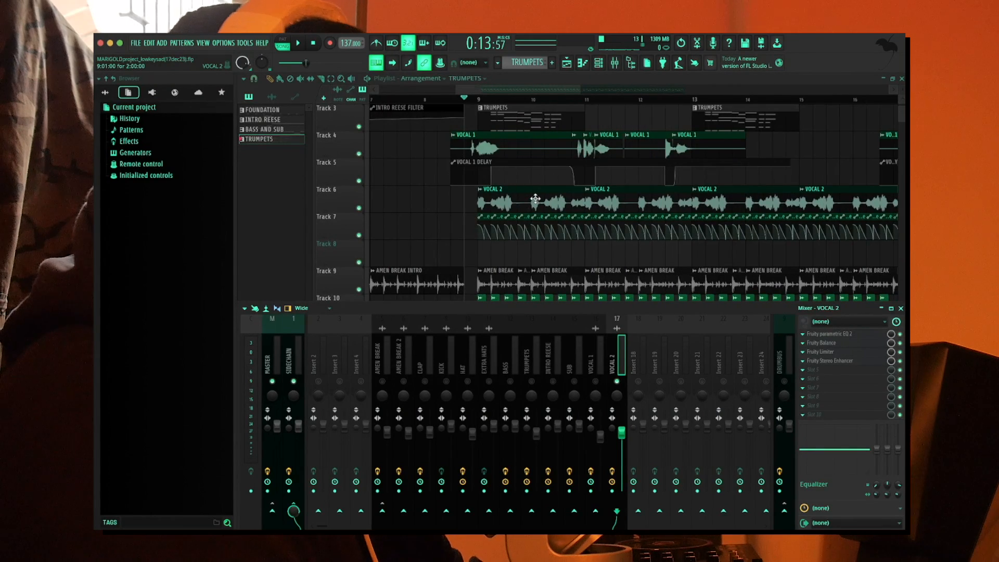
scroll(535, 203, "up", 2)
scroll(535, 203, "down", 1)
scroll(536, 202, "up", 1)
Play the arrangement from just before bar 9 to hear VOCAL 2, stop it, and examine the Balance volume automation on Track 7.
key("space")
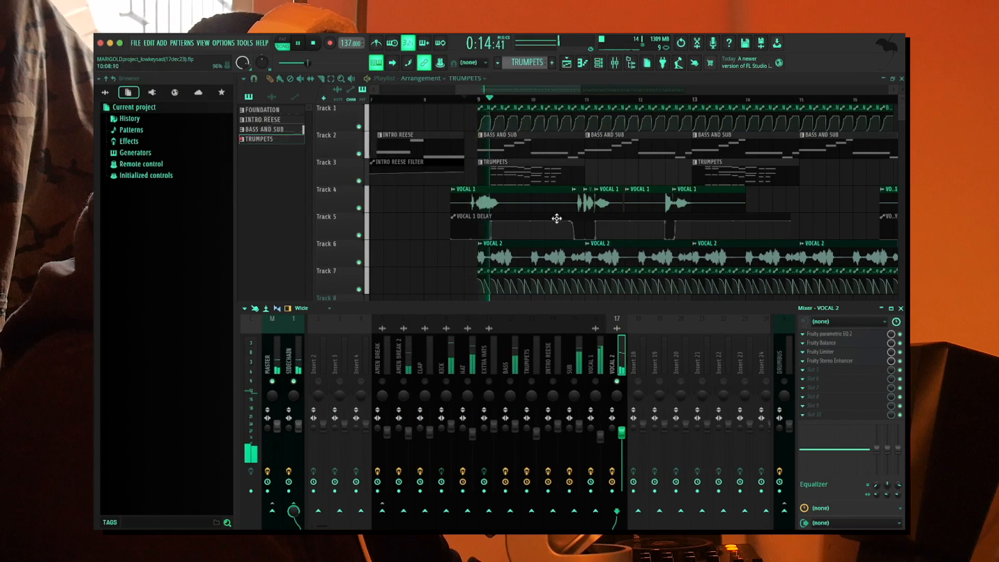
scroll(530, 205, "down", 2)
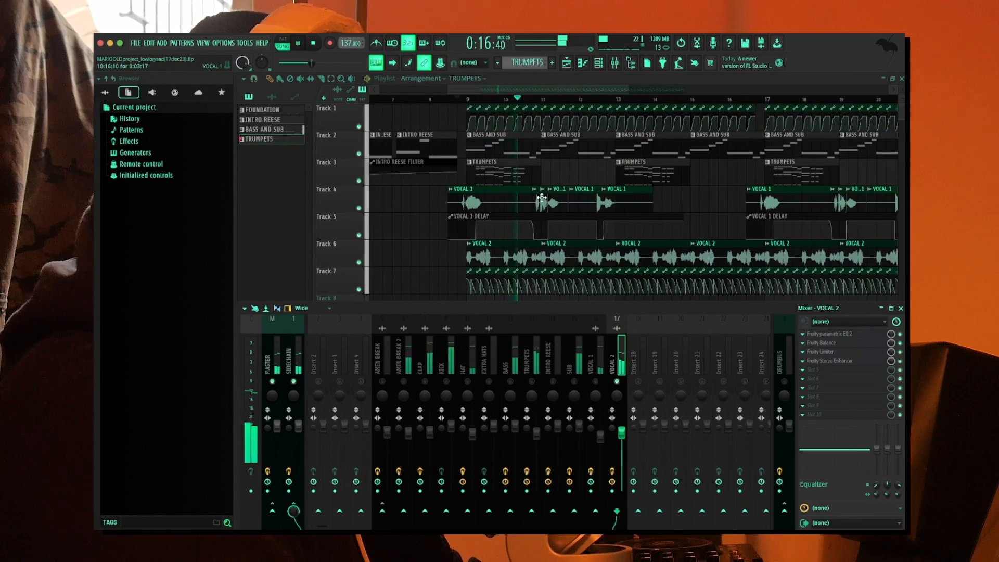
scroll(531, 251, "up", 2)
key("space")
scroll(414, 262, "up", 2)
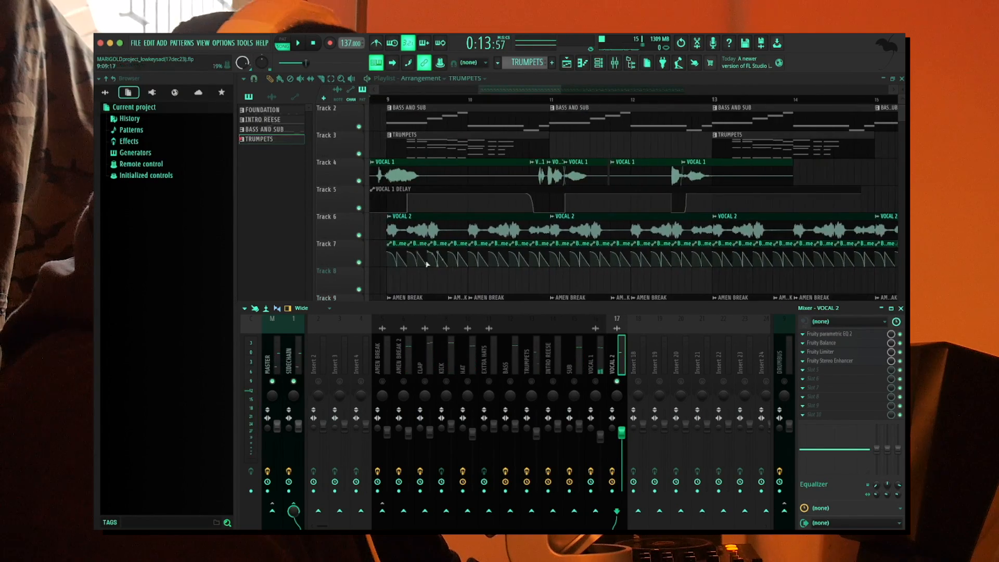
scroll(405, 263, "down", 1)
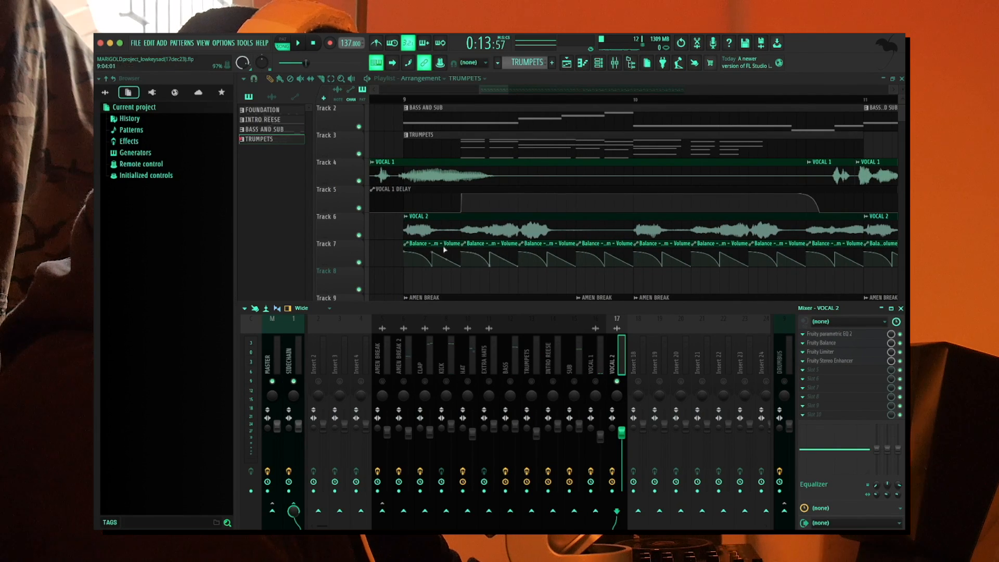
Mute the Balance volume automation on Track 7, hide the mixer, and play from just before bar 9 to hear VOCAL 2 without it.
scroll(651, 271, "down", 3)
left_click(359, 261)
key("F9")
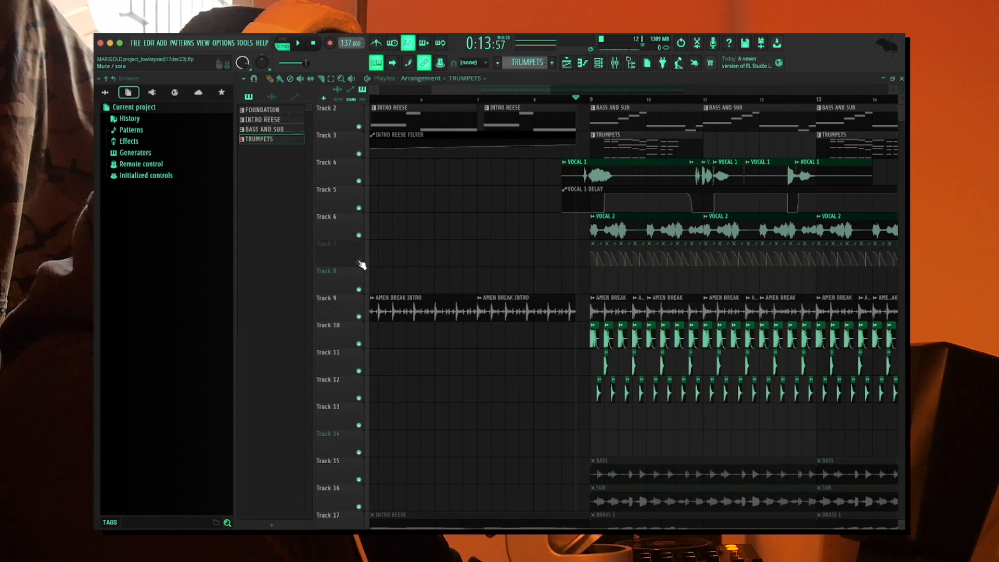
key("space")
scroll(711, 260, "up", 2)
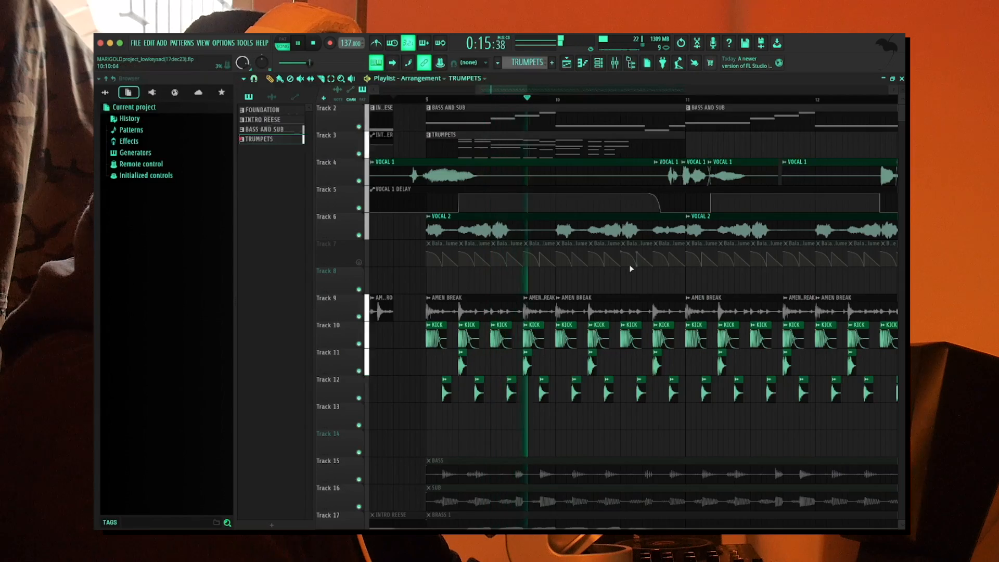
scroll(629, 265, "down", 2)
key("space")
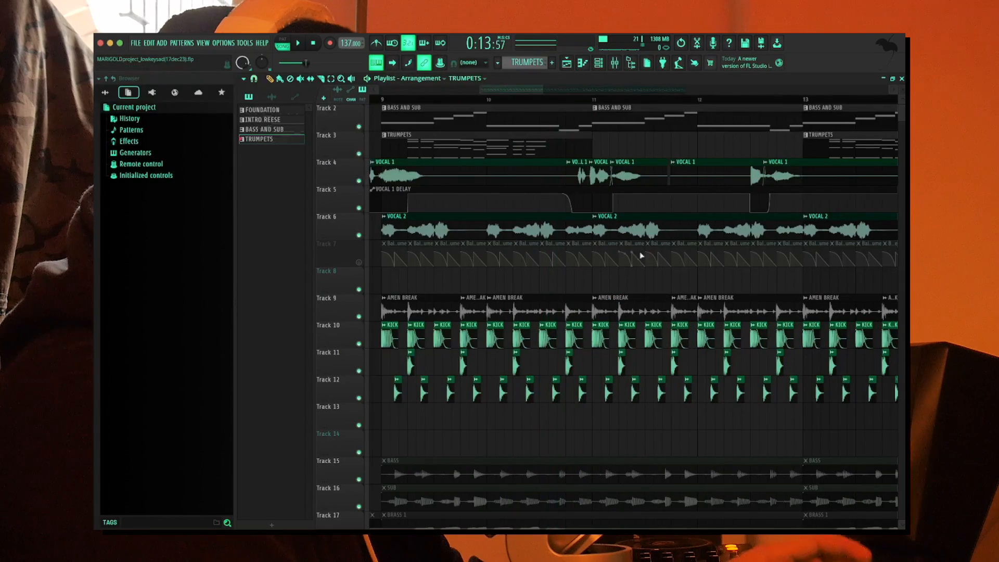
Unmute Track 7, show the mixer with VOCAL 1 enabled, and play the arrangement from just before bar 9 to hear both vocals together.
scroll(471, 286, "down", 2)
left_click(359, 262)
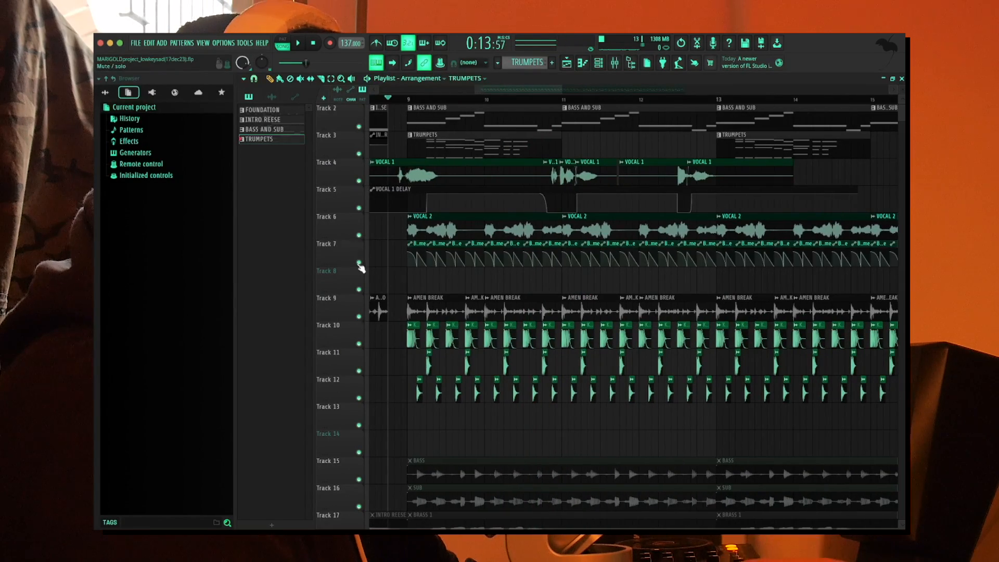
scroll(553, 318, "down", 4)
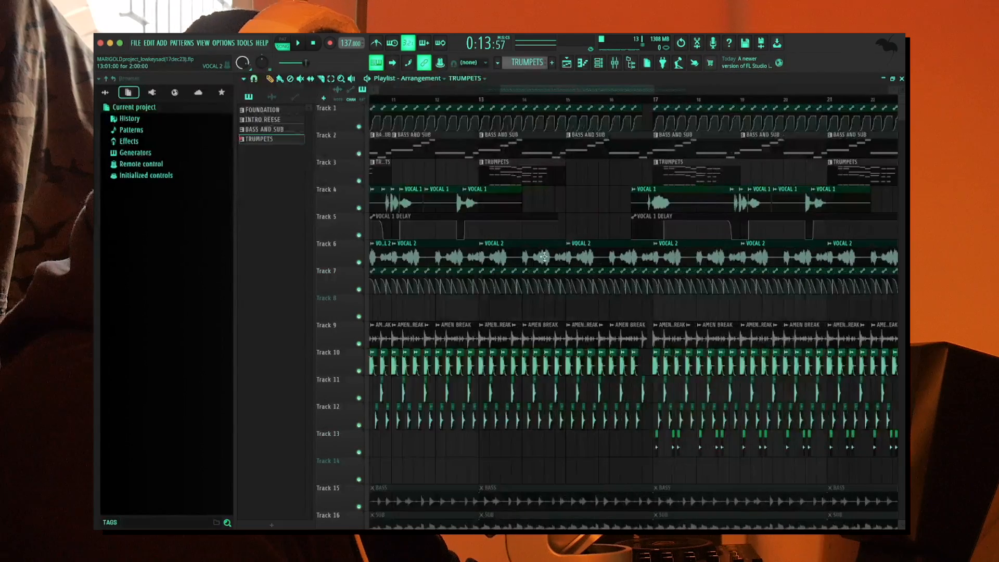
key("F9")
key("space")
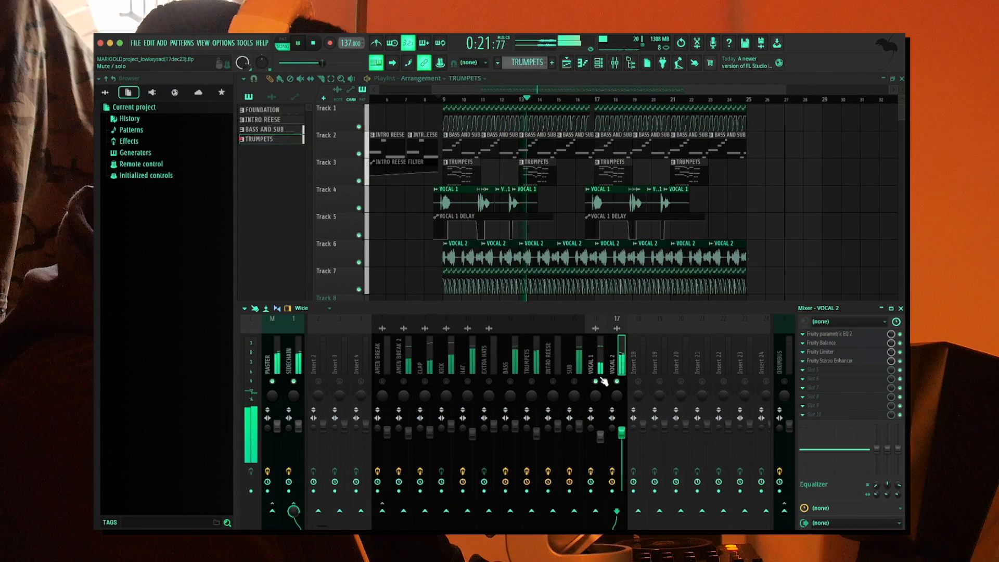
key("space")
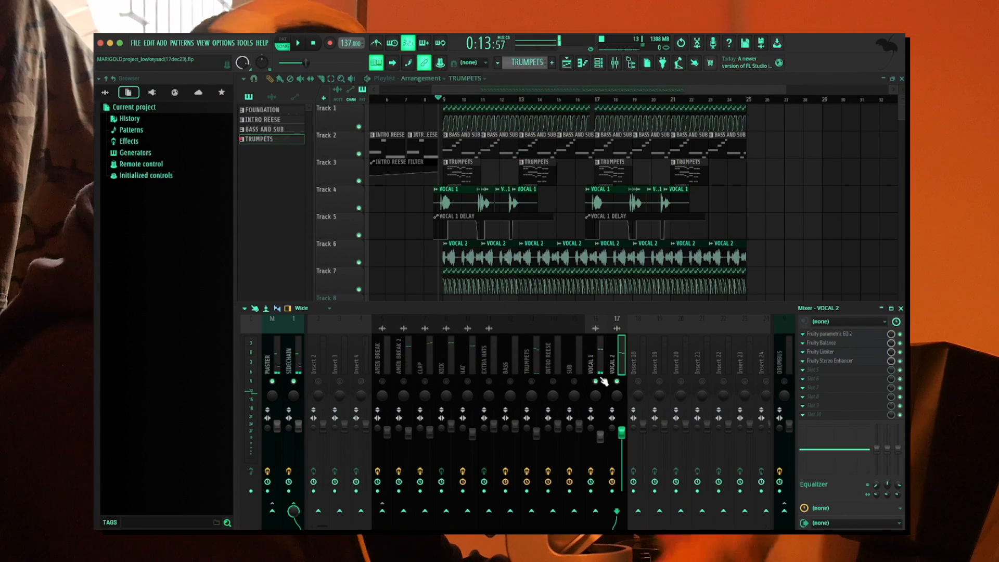
Enable and select the TRUMPETS mixer track, and play the arrangement from just before bar 9 to hear it together with both vocals.
scroll(455, 212, "up", 2)
scroll(456, 212, "up", 2)
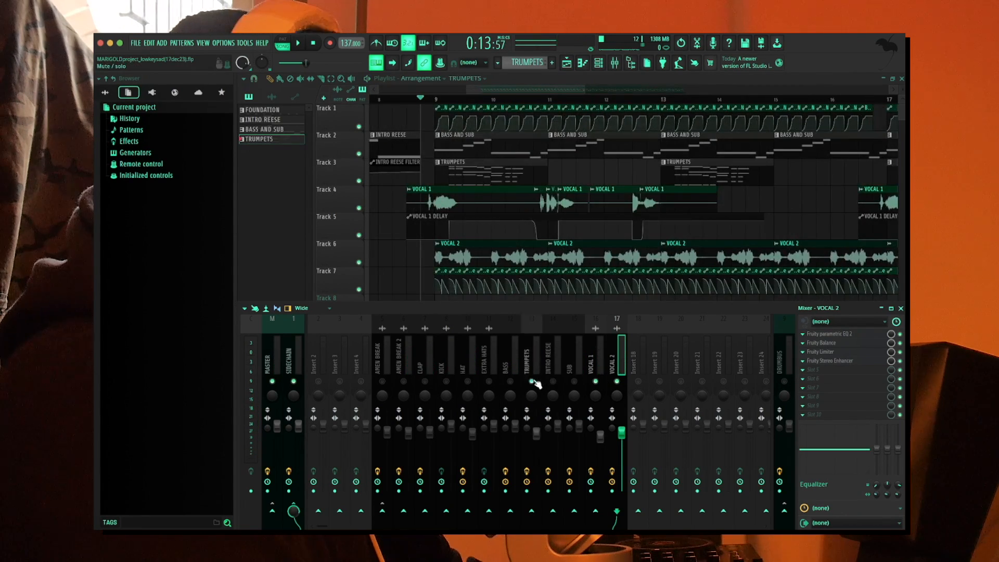
left_click(531, 346)
key("space")
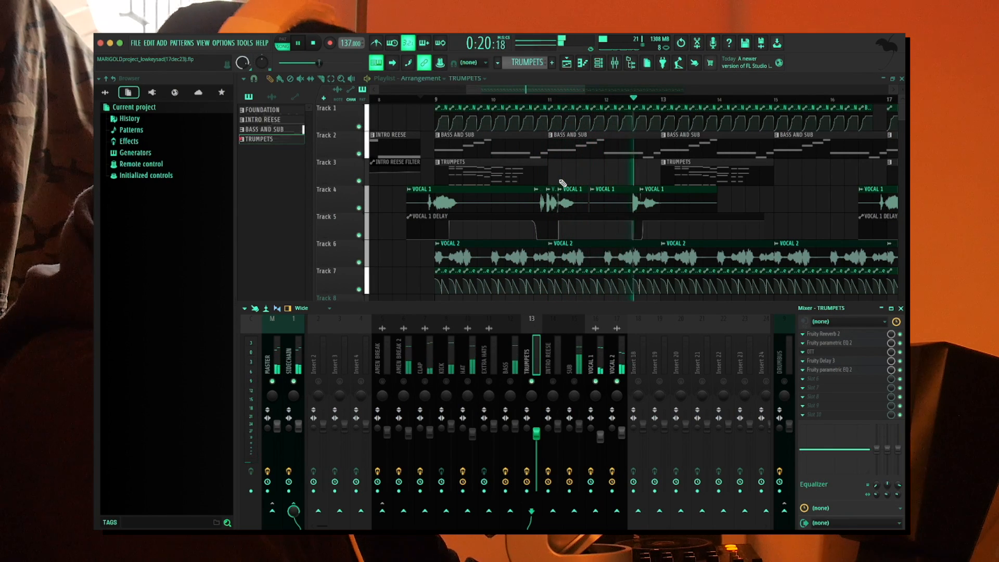
scroll(562, 184, "down", 3)
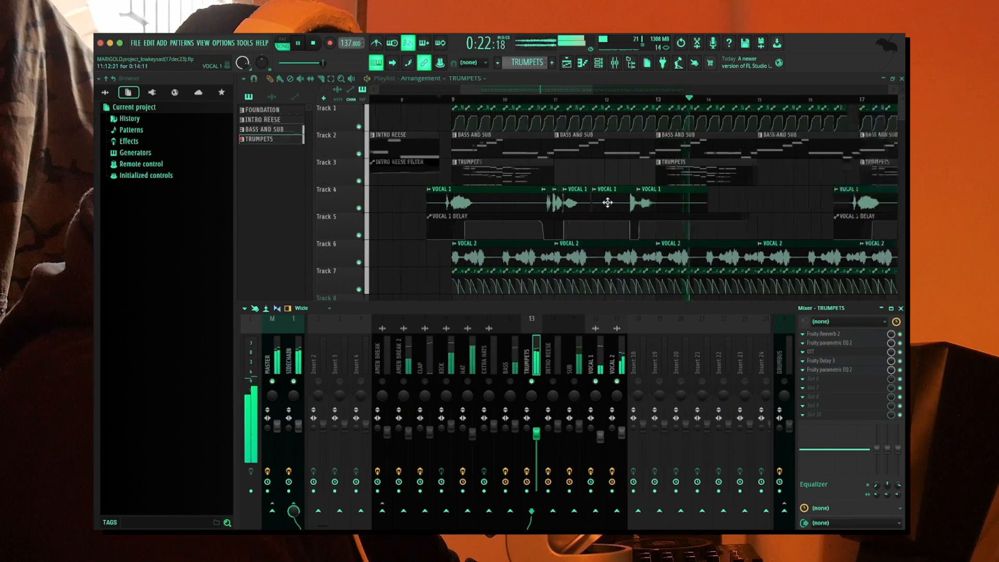
scroll(512, 202, "up", 2)
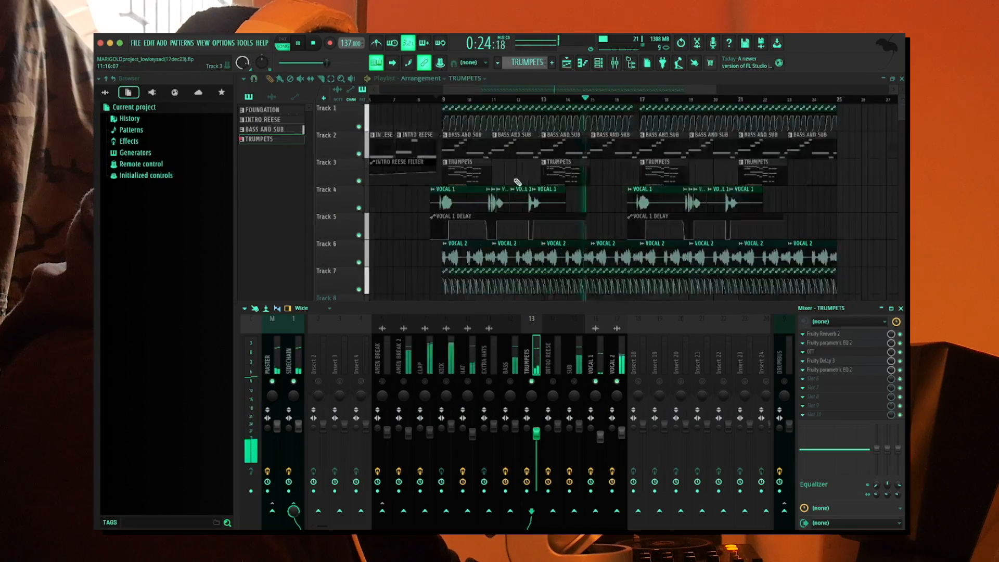